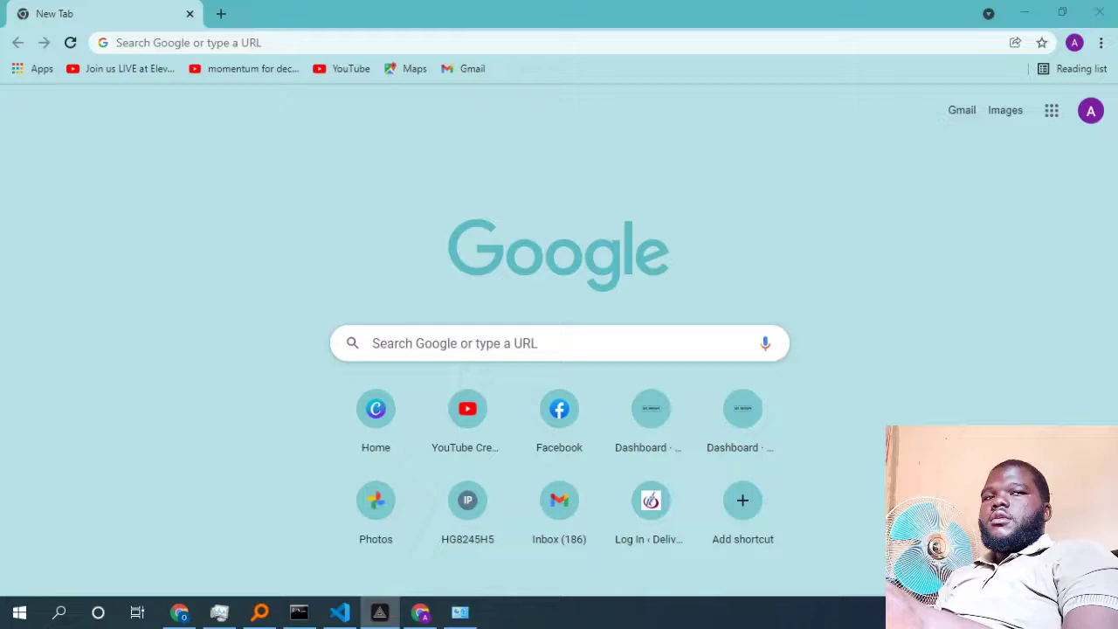
Enter allstreamhub.com in Chrome's address bar, dropping the suggested /dashboard path.
{"action": "left_click", "coordinate": [297, 44]}
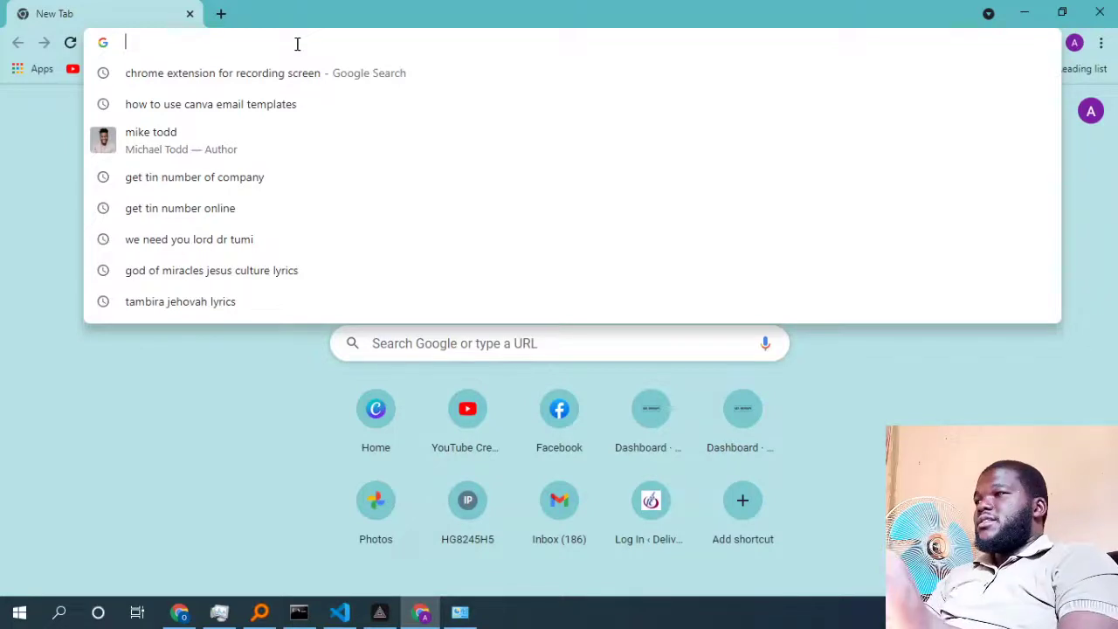
{"action": "type", "text": "alls"}
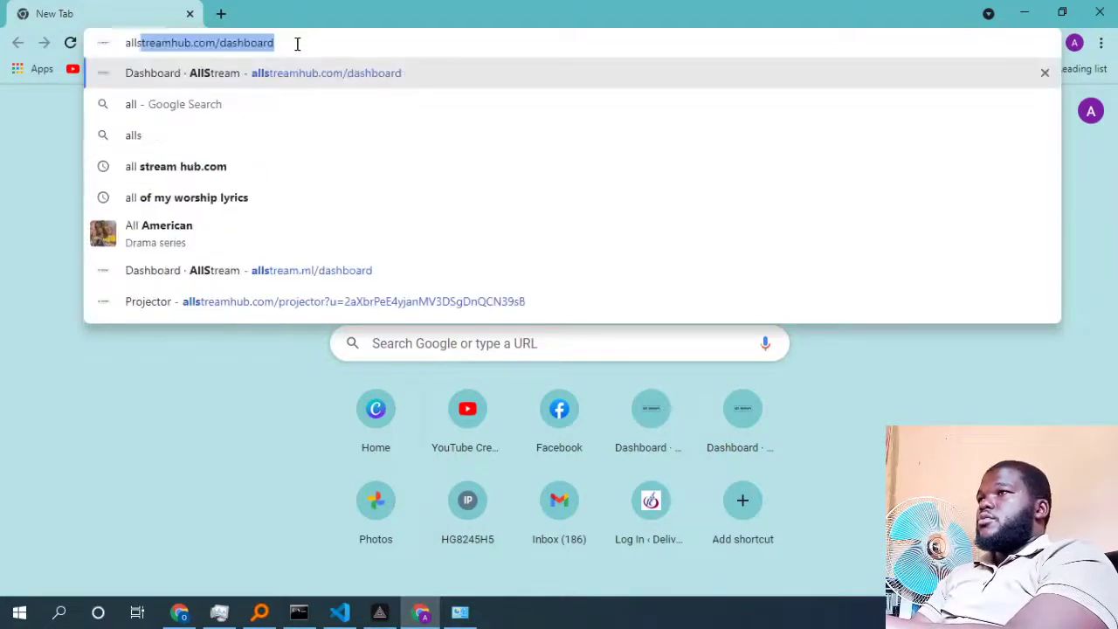
{"action": "type", "text": "tre"}
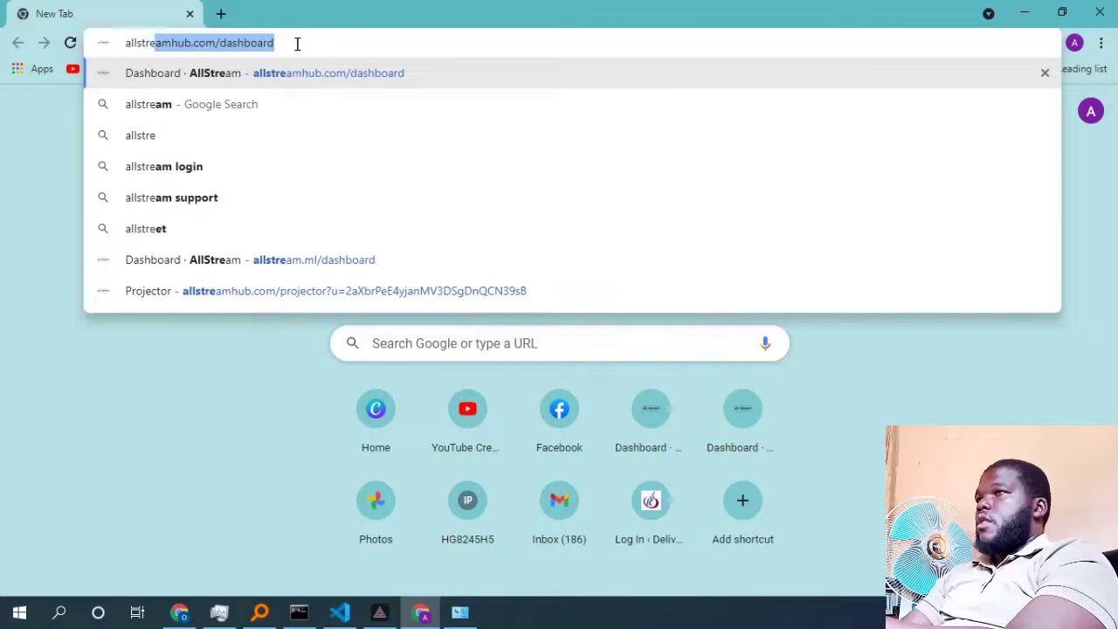
{"action": "type", "text": "amhu"}
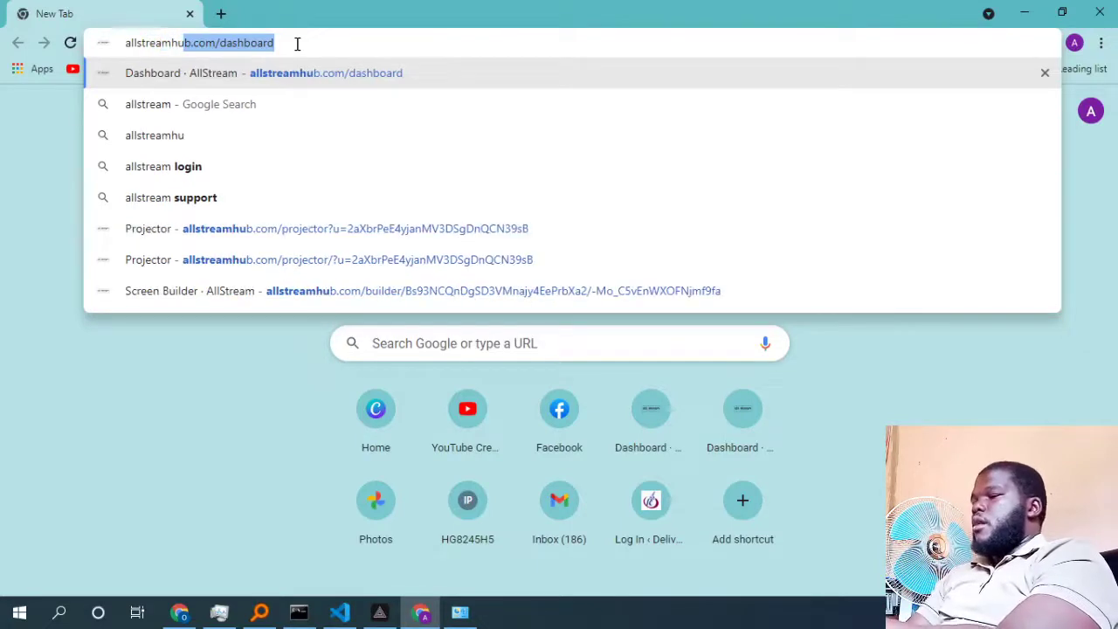
{"action": "type", "text": "b.com"}
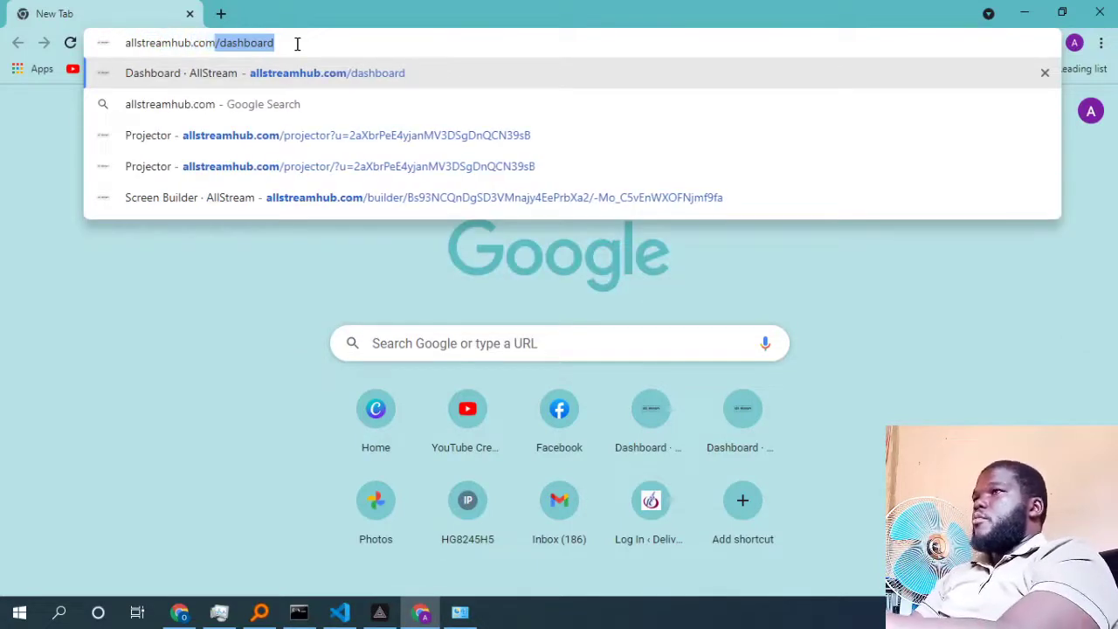
{"action": "key", "text": "Delete"}
Load the allstreamhub.com home page and scroll down to the footer and back to the top.
{"action": "key", "text": "Return"}
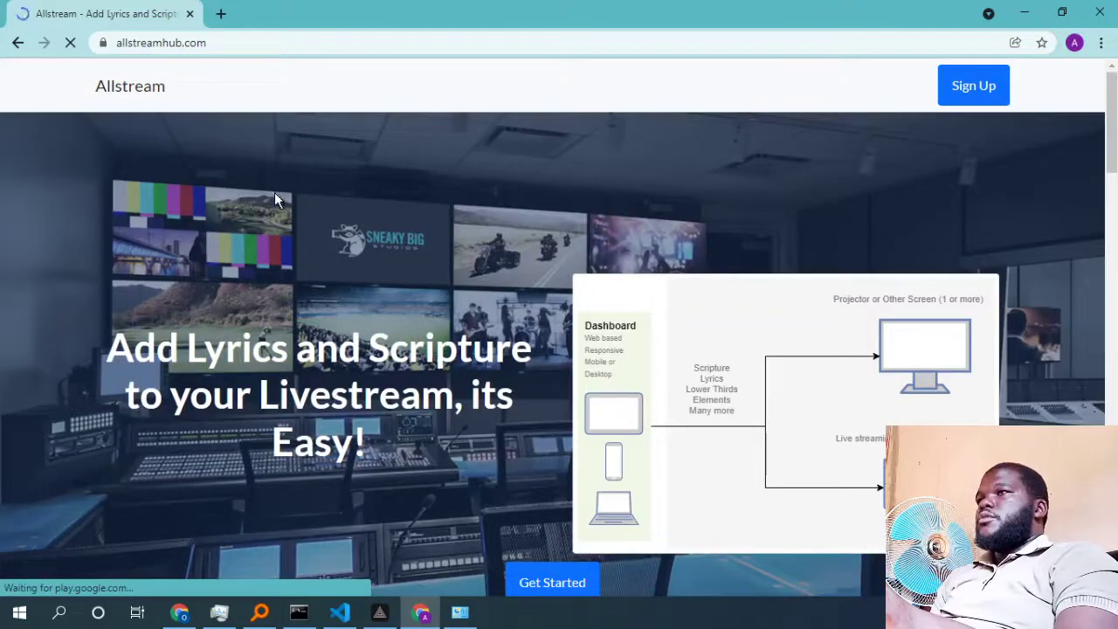
{"action": "scroll", "coordinate": [274, 193], "scroll_direction": "down", "scroll_amount": 10}
{"action": "scroll", "coordinate": [274, 194], "scroll_direction": "down", "scroll_amount": 15}
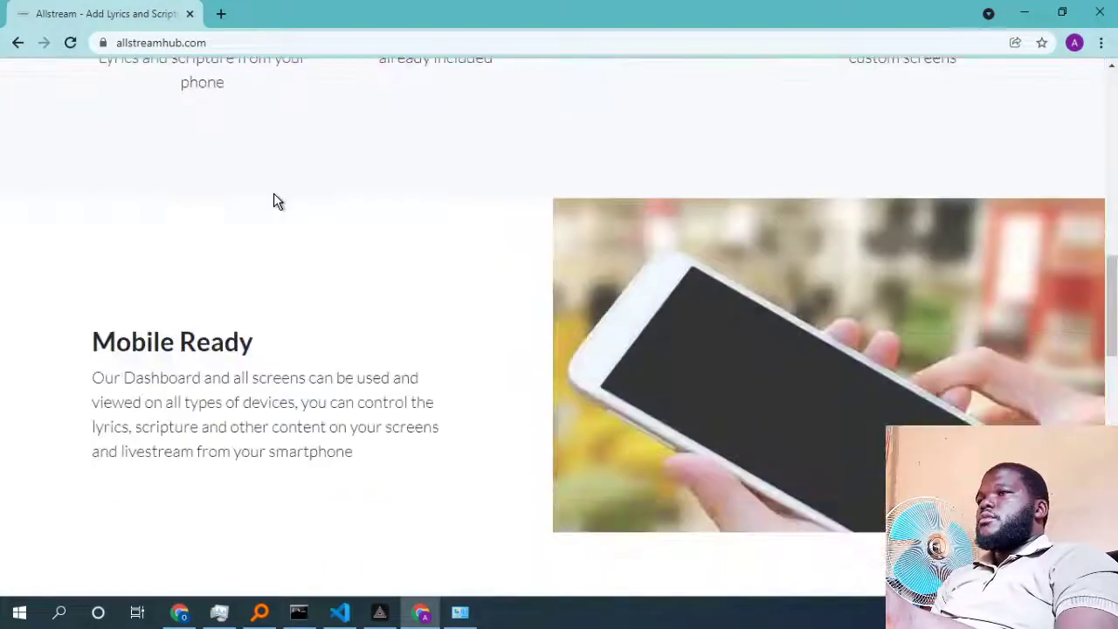
{"action": "scroll", "coordinate": [273, 193], "scroll_direction": "down", "scroll_amount": 1}
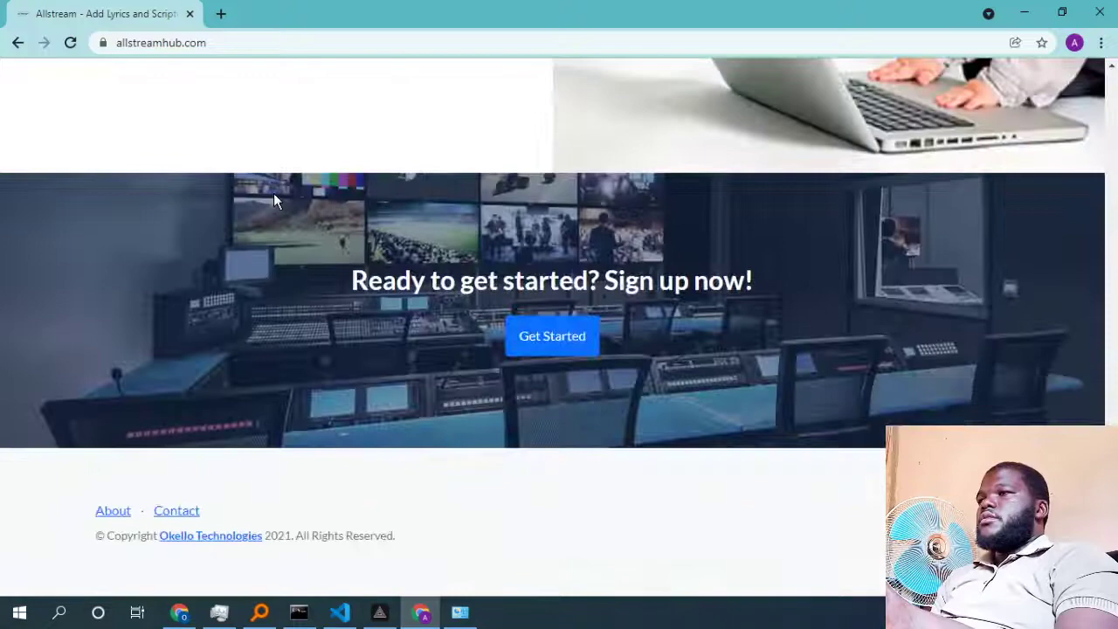
{"action": "scroll", "coordinate": [613, 486], "scroll_direction": "up", "scroll_amount": 15}
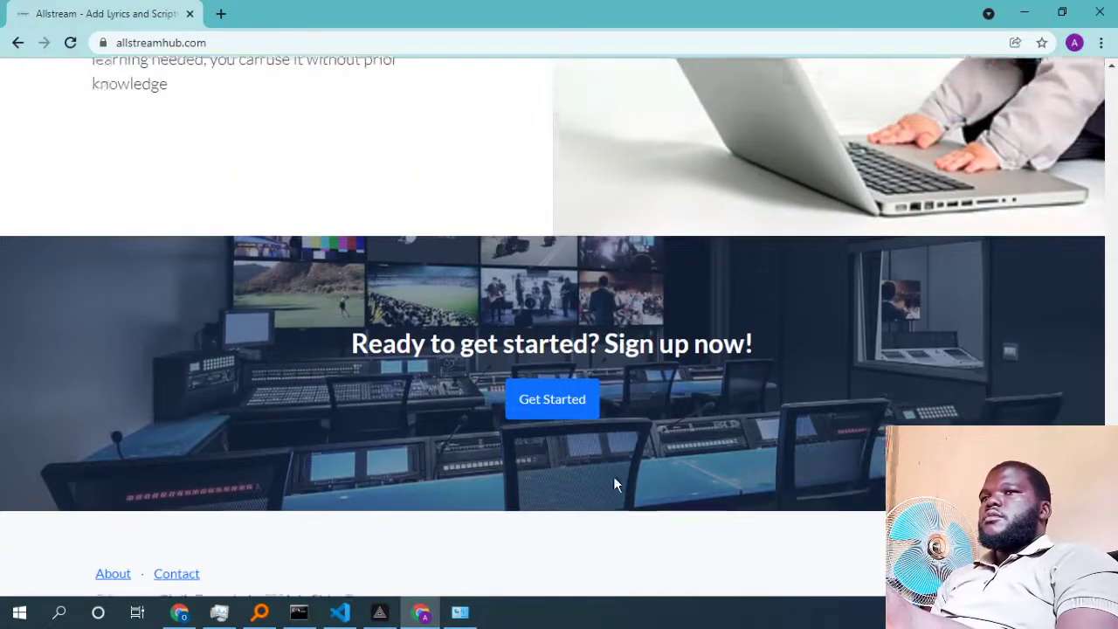
{"action": "scroll", "coordinate": [613, 487], "scroll_direction": "up", "scroll_amount": 8}
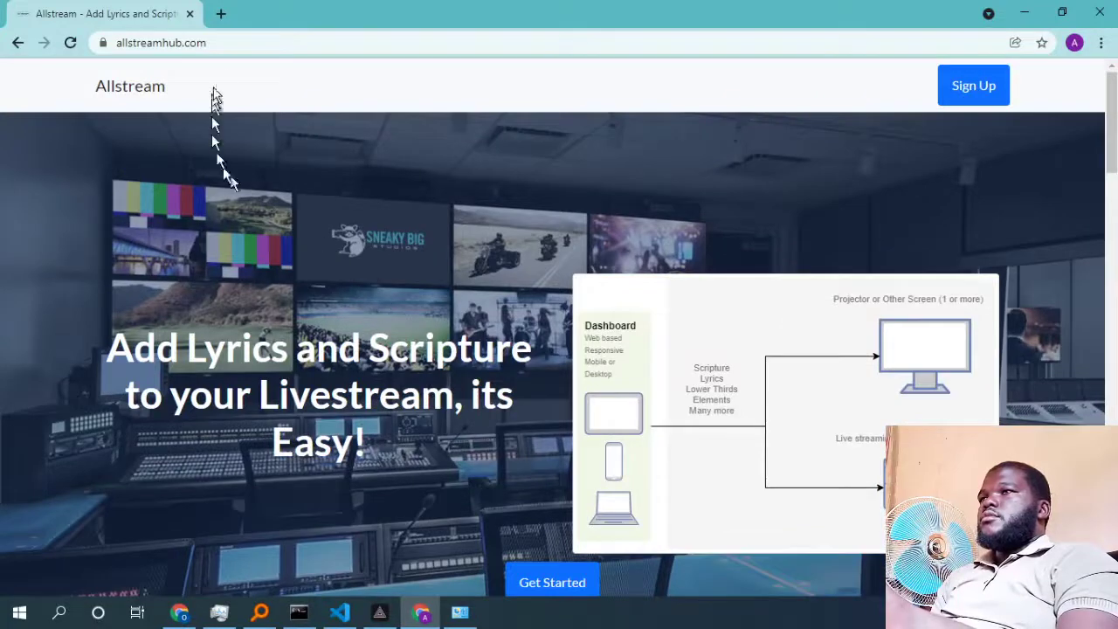
Go to allstreamhub.com/dashboard to load the AllStream dashboard.
{"action": "left_click", "coordinate": [240, 43]}
{"action": "left_click", "coordinate": [241, 43]}
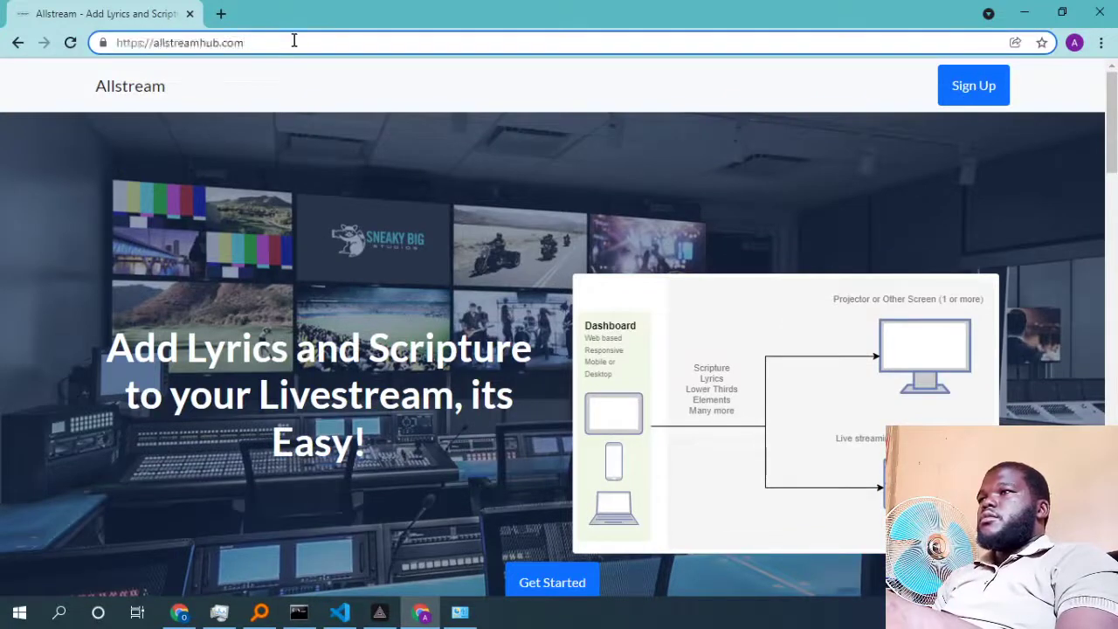
{"action": "type", "text": "/"}
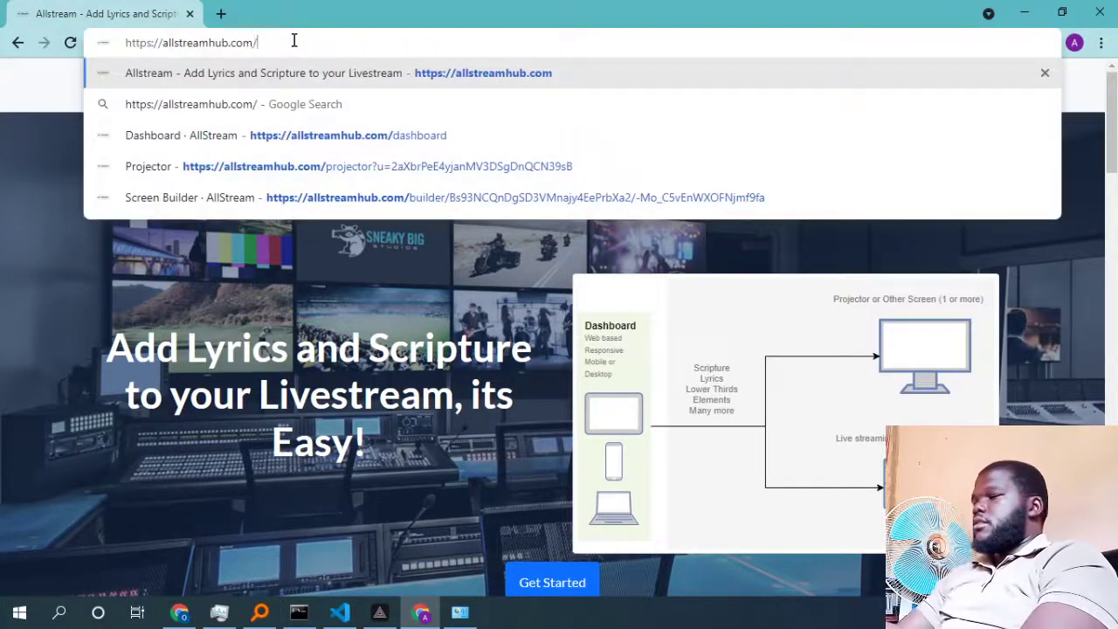
{"action": "type", "text": "das"}
{"action": "key", "text": "Right"}
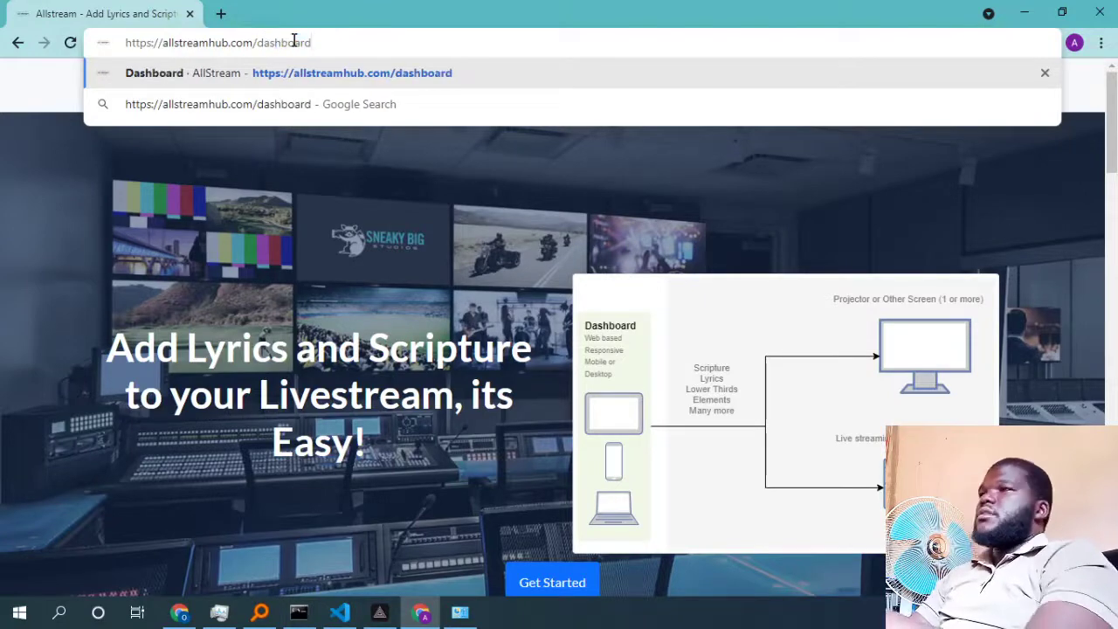
{"action": "key", "text": "Return"}
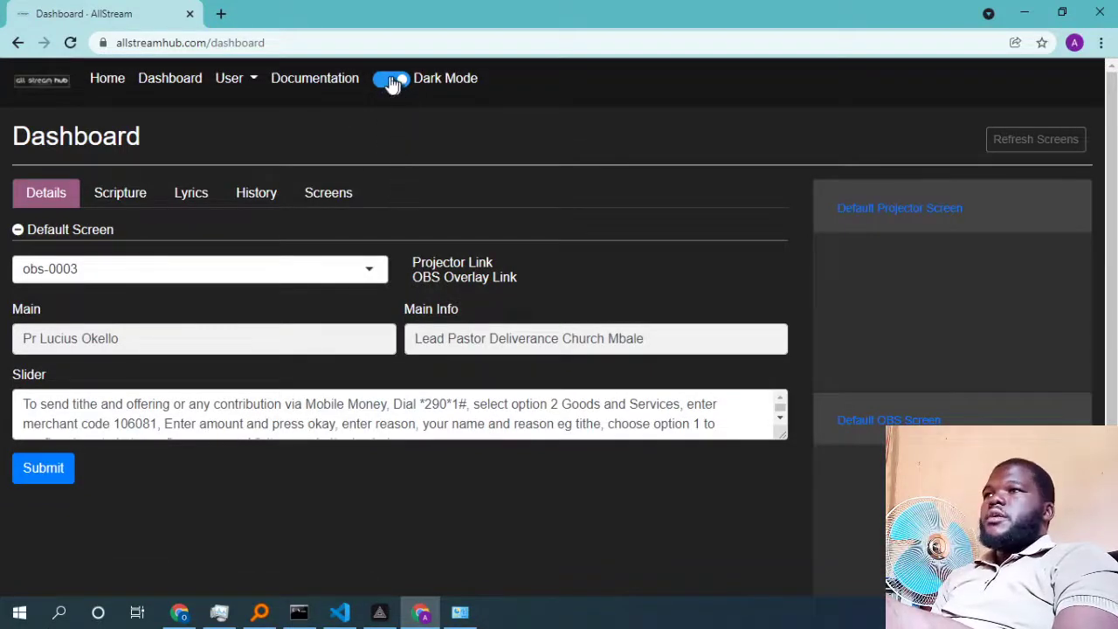
Toggle Dark Mode off and on twice, leaving the dark theme on.
{"action": "left_click", "coordinate": [390, 81]}
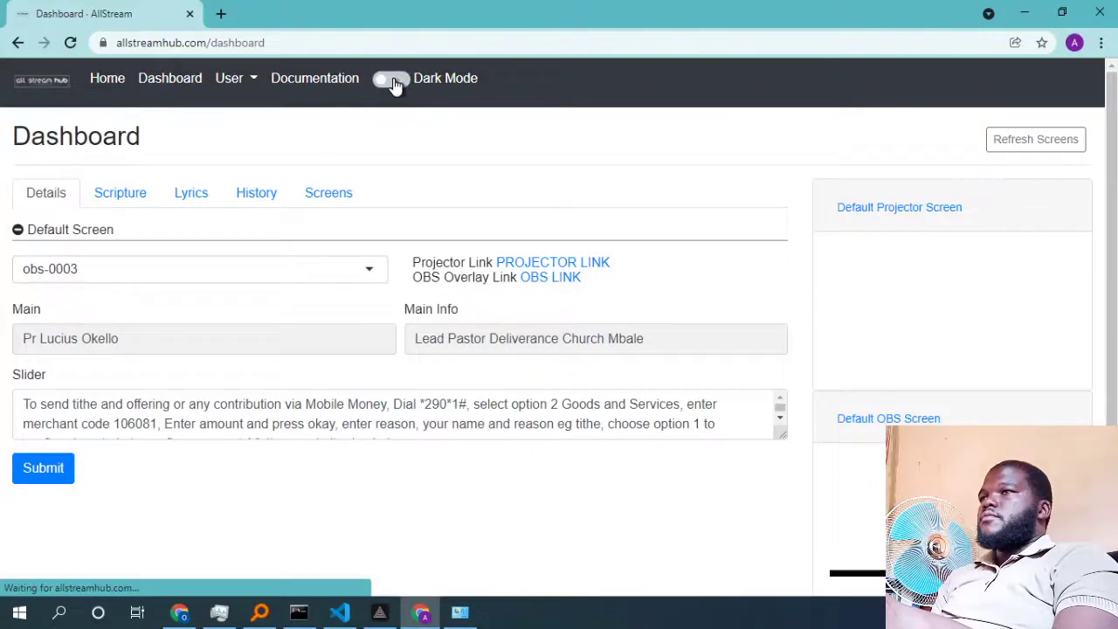
{"action": "left_click", "coordinate": [393, 82]}
{"action": "left_click", "coordinate": [390, 82]}
{"action": "left_click", "coordinate": [401, 84]}
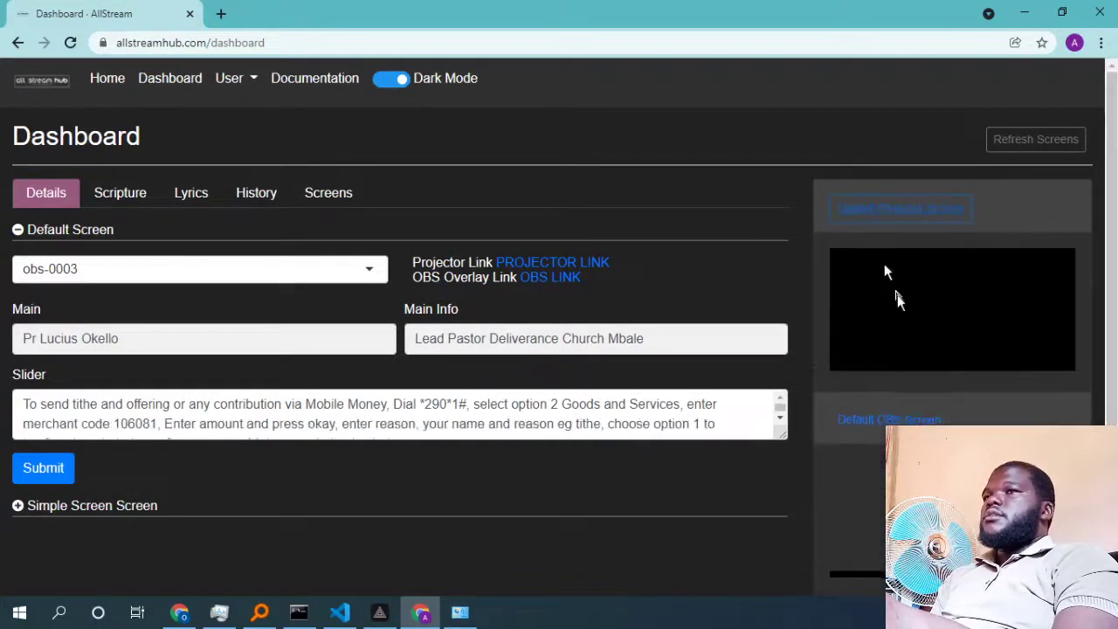
{"action": "left_click", "coordinate": [908, 420]}
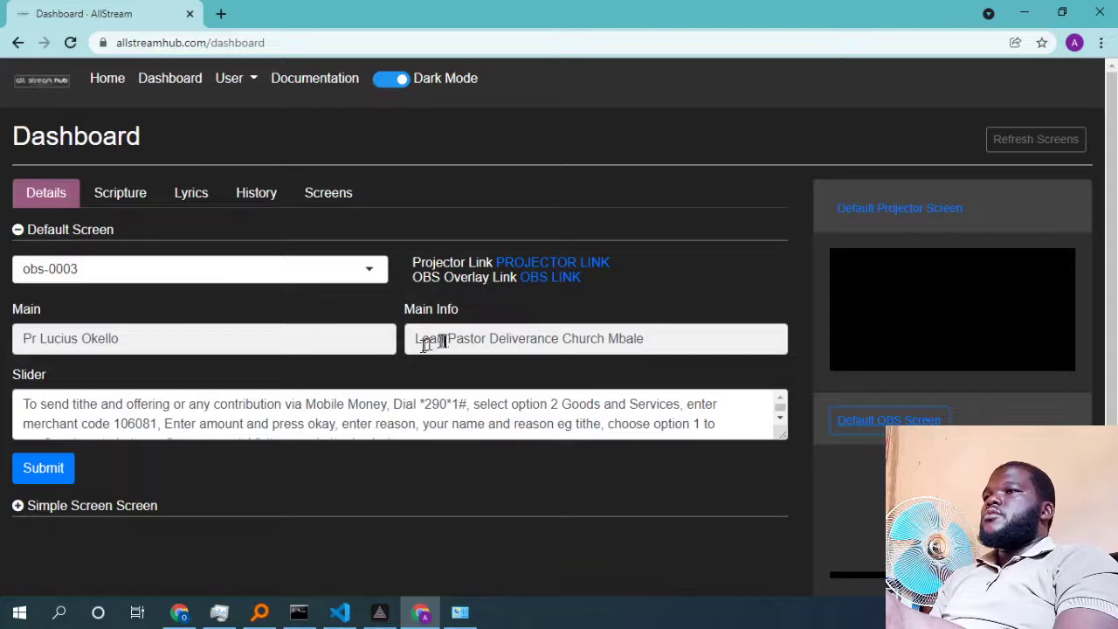
Check the Screens list, return to Details, and open the Scripture tab's Genesis 1 verses.
{"action": "left_click", "coordinate": [330, 199]}
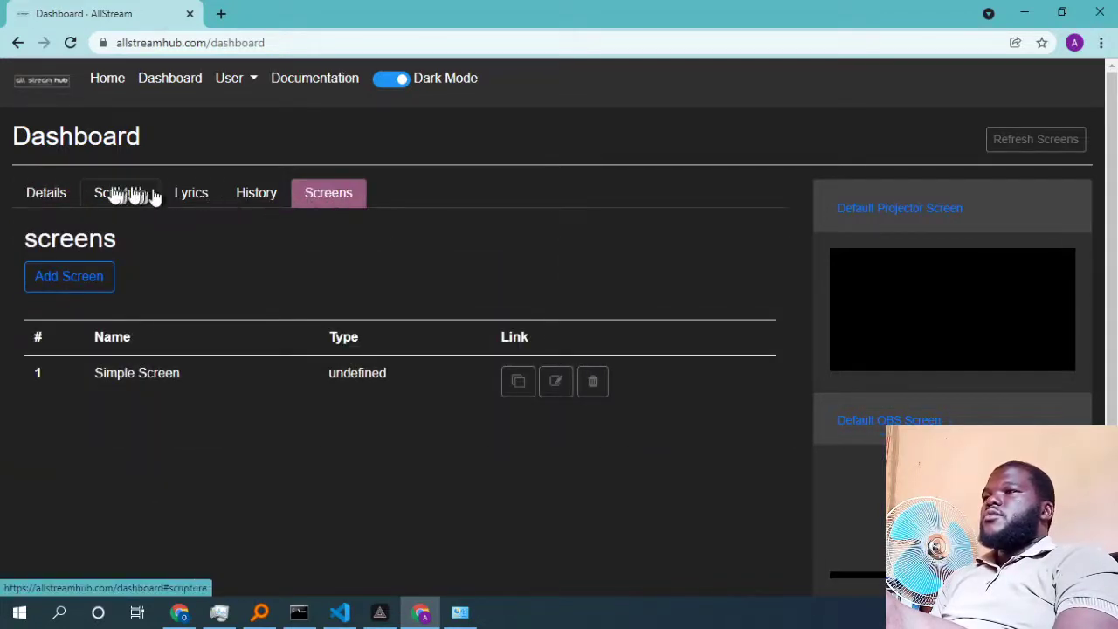
{"action": "left_click", "coordinate": [48, 193]}
{"action": "left_click", "coordinate": [131, 201]}
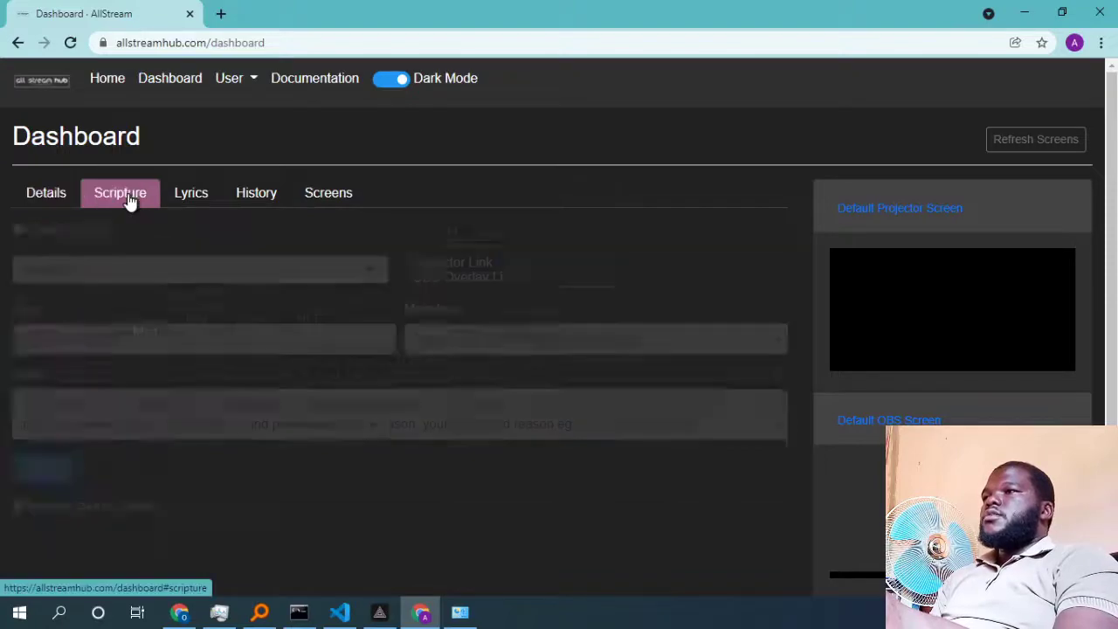
{"action": "scroll", "coordinate": [382, 344], "scroll_direction": "down", "scroll_amount": 1}
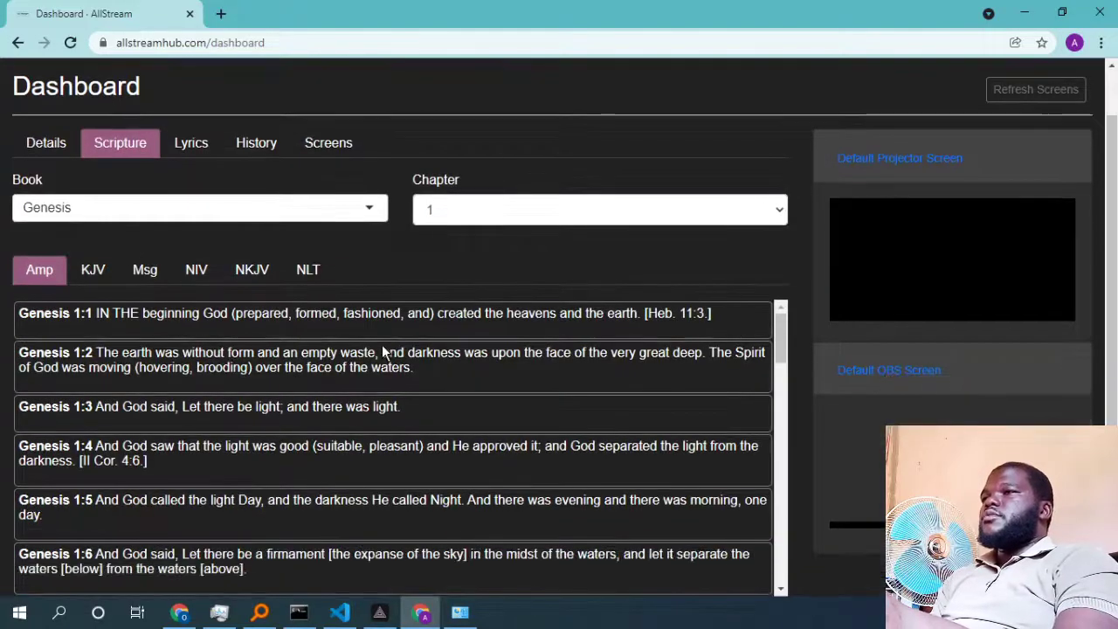
{"action": "scroll", "coordinate": [316, 418], "scroll_direction": "down", "scroll_amount": 5}
{"action": "scroll", "coordinate": [315, 417], "scroll_direction": "up", "scroll_amount": 3}
{"action": "scroll", "coordinate": [315, 418], "scroll_direction": "up", "scroll_amount": 3}
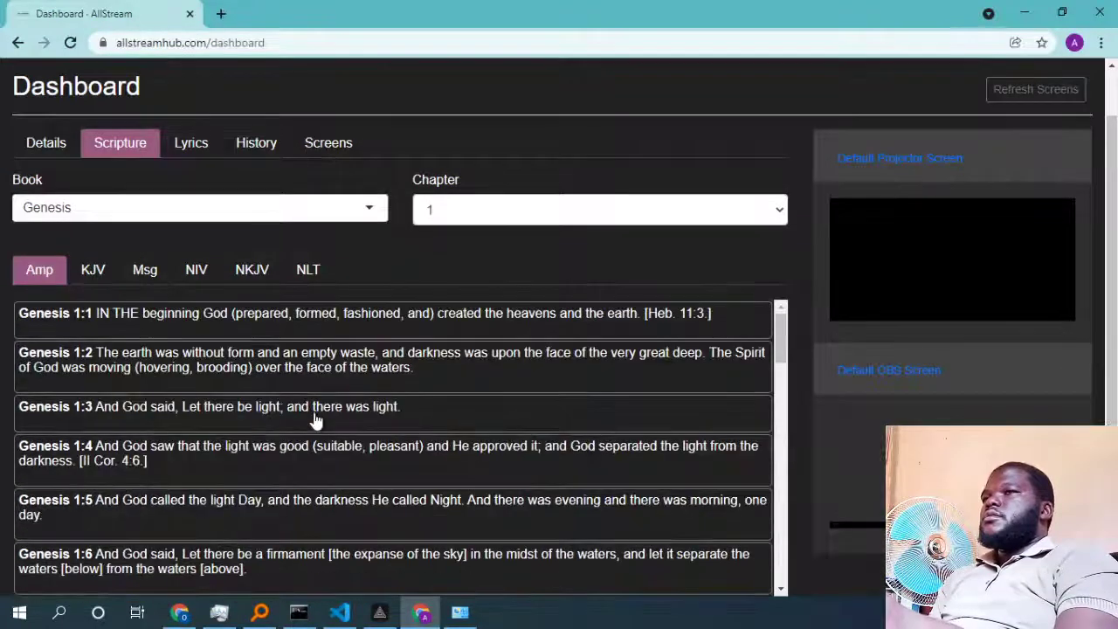
{"action": "scroll", "coordinate": [319, 259], "scroll_direction": "up", "scroll_amount": 1}
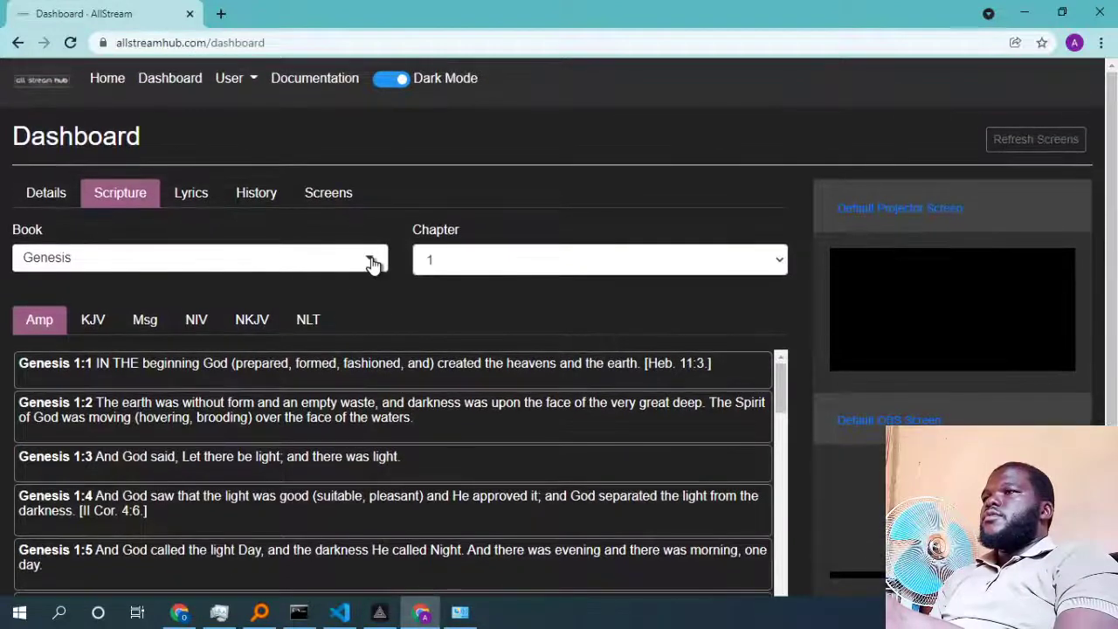
Clear Genesis from the Book field and search 'est' to filter the book list.
{"action": "left_click", "coordinate": [369, 258]}
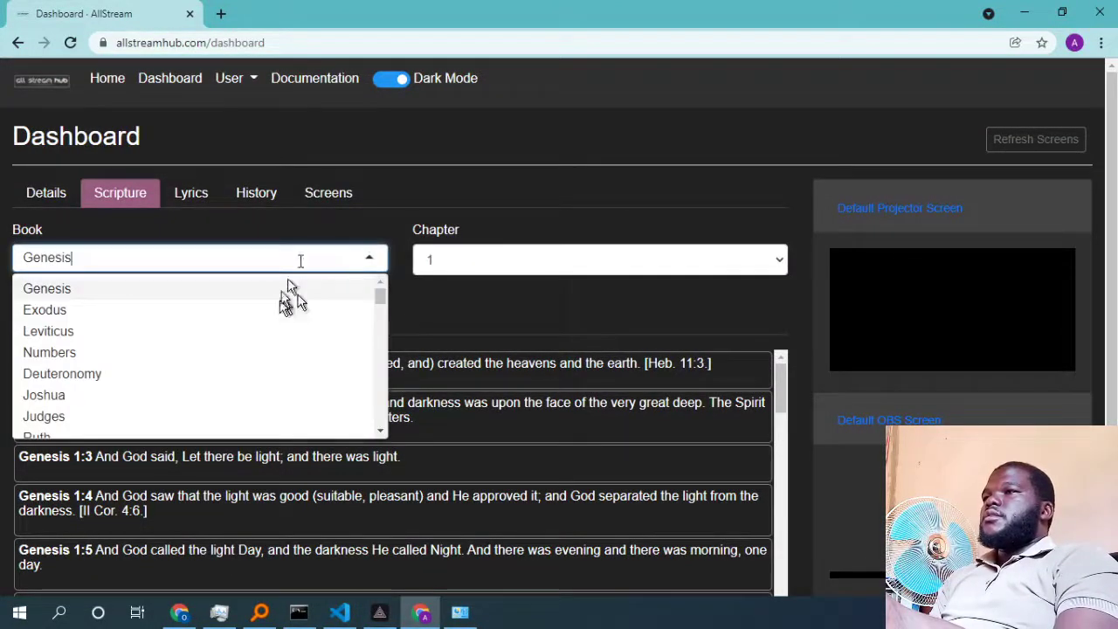
{"action": "key", "text": "BackSpace"}
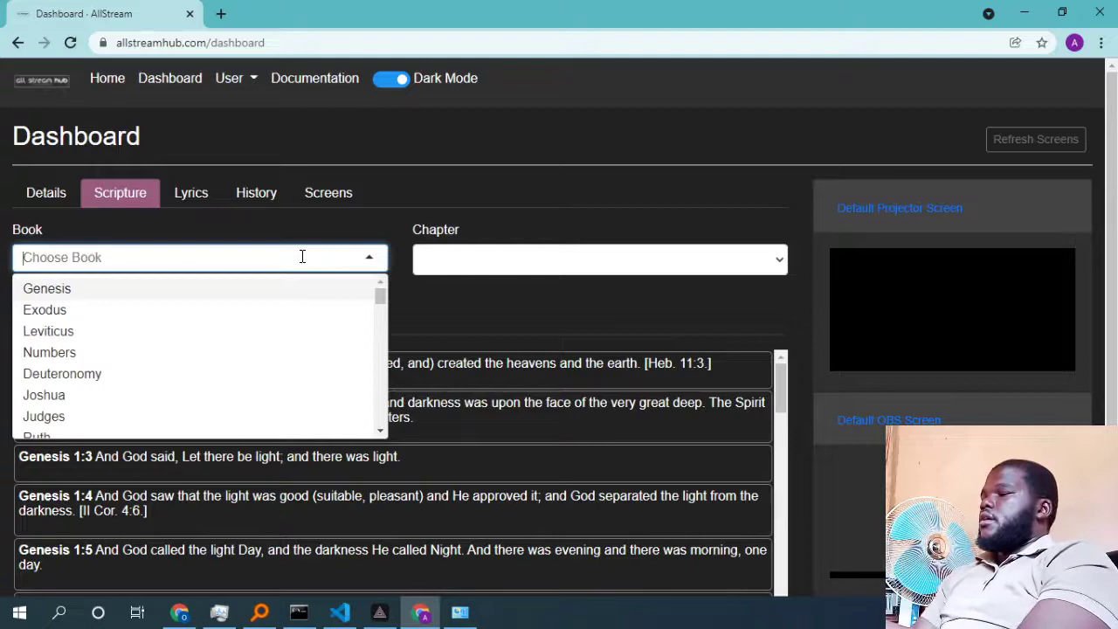
{"action": "type", "text": "k"}
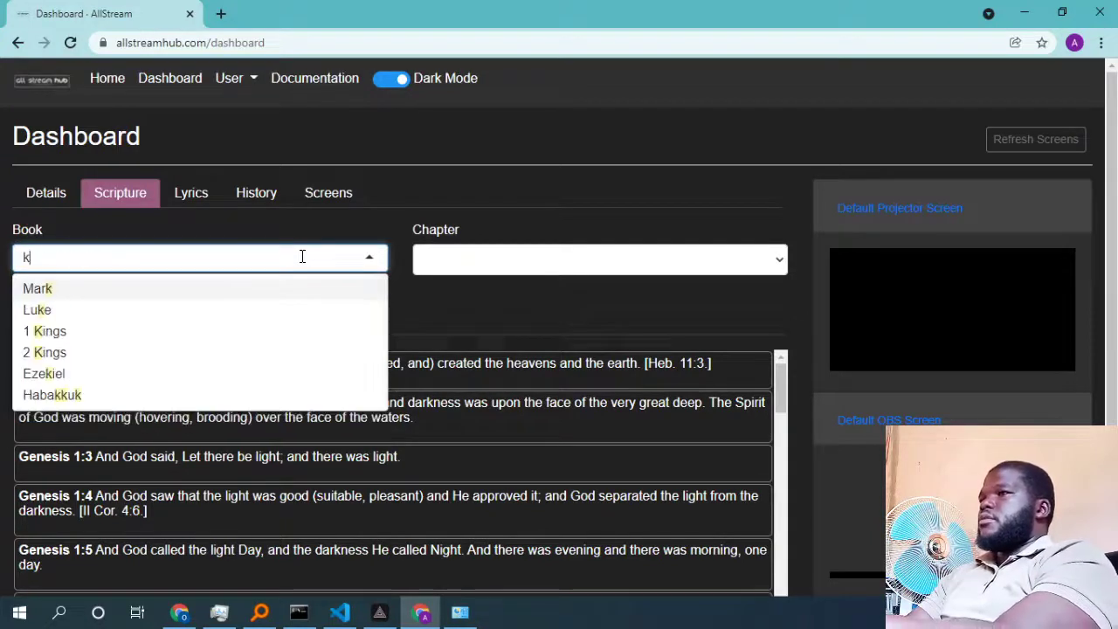
{"action": "key", "text": "BackSpace"}
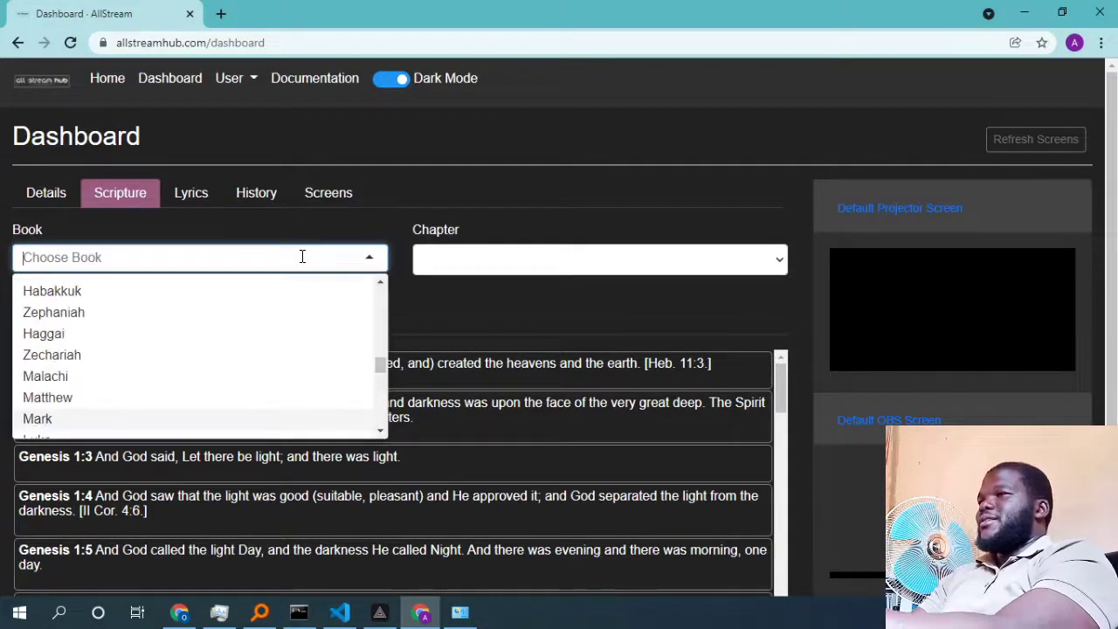
{"action": "type", "text": "es"}
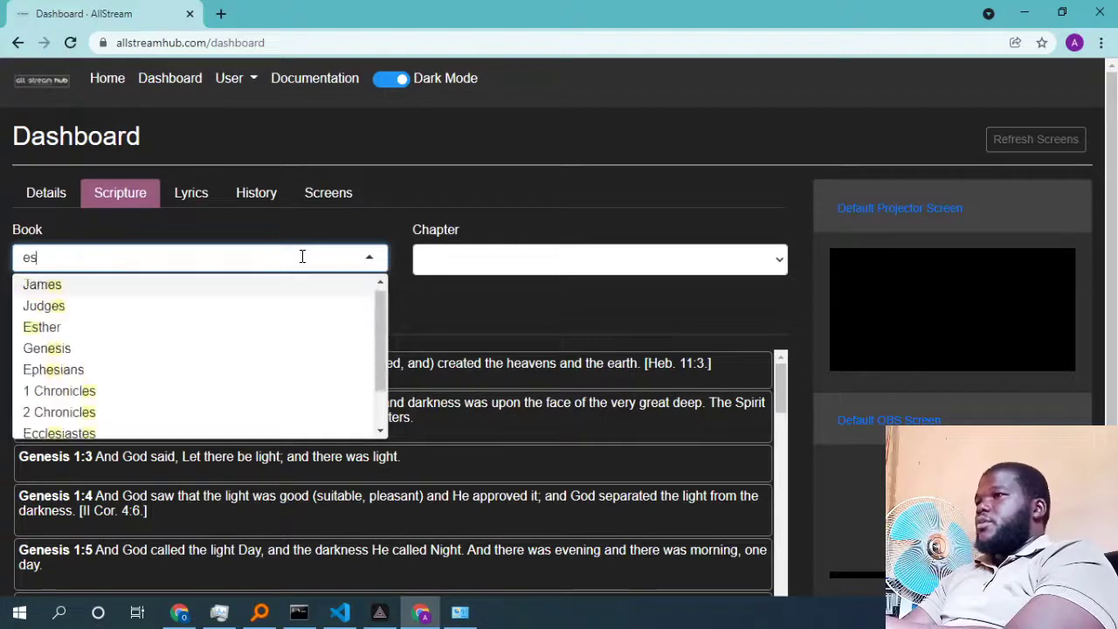
{"action": "type", "text": "t"}
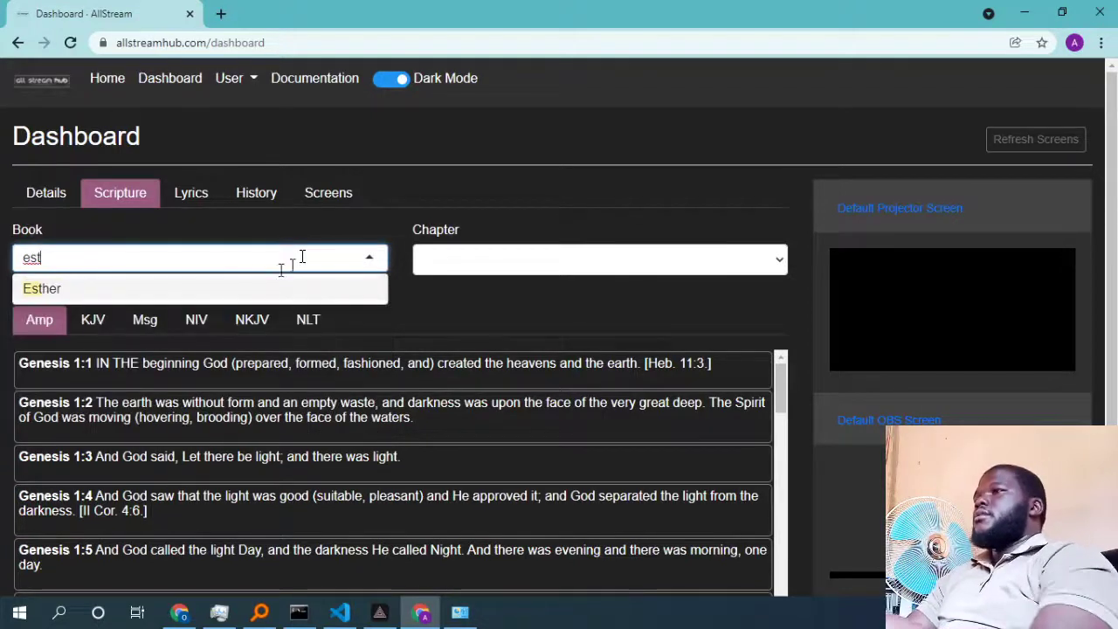
Choose Esther as the book and chapter 6.
{"action": "left_click", "coordinate": [218, 286]}
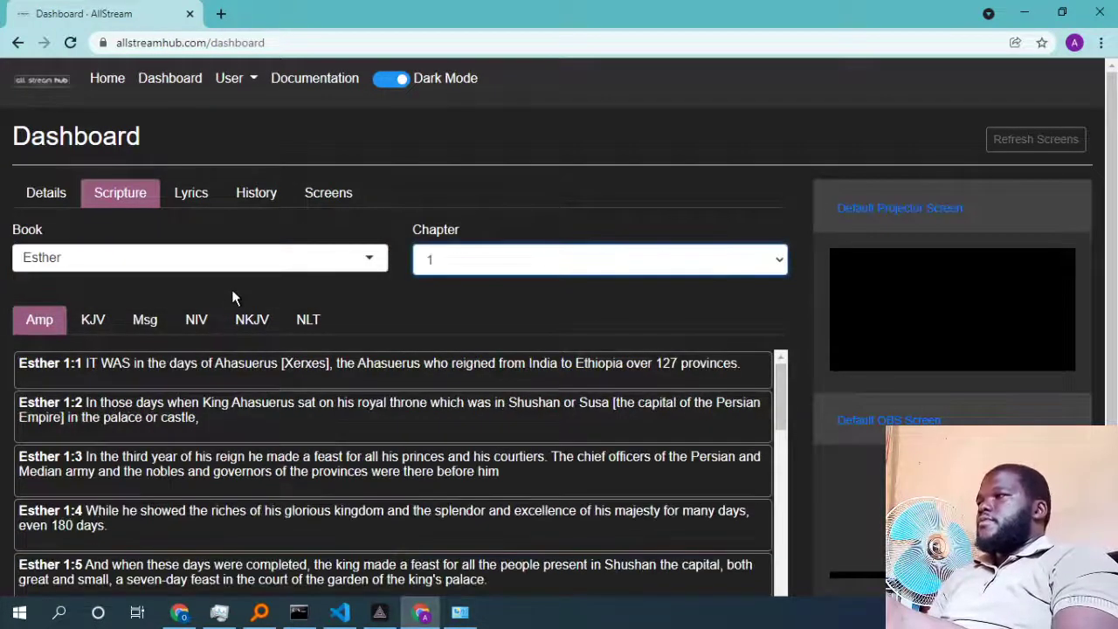
{"action": "left_click", "coordinate": [594, 269]}
{"action": "left_click", "coordinate": [512, 377]}
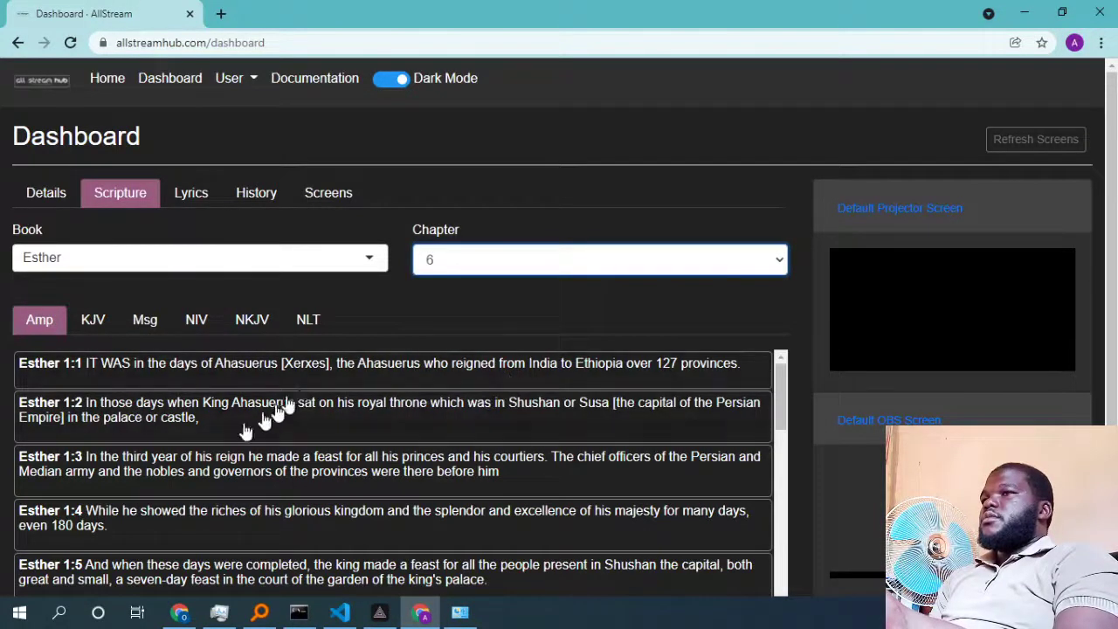
{"action": "scroll", "coordinate": [411, 437], "scroll_direction": "down", "scroll_amount": 6}
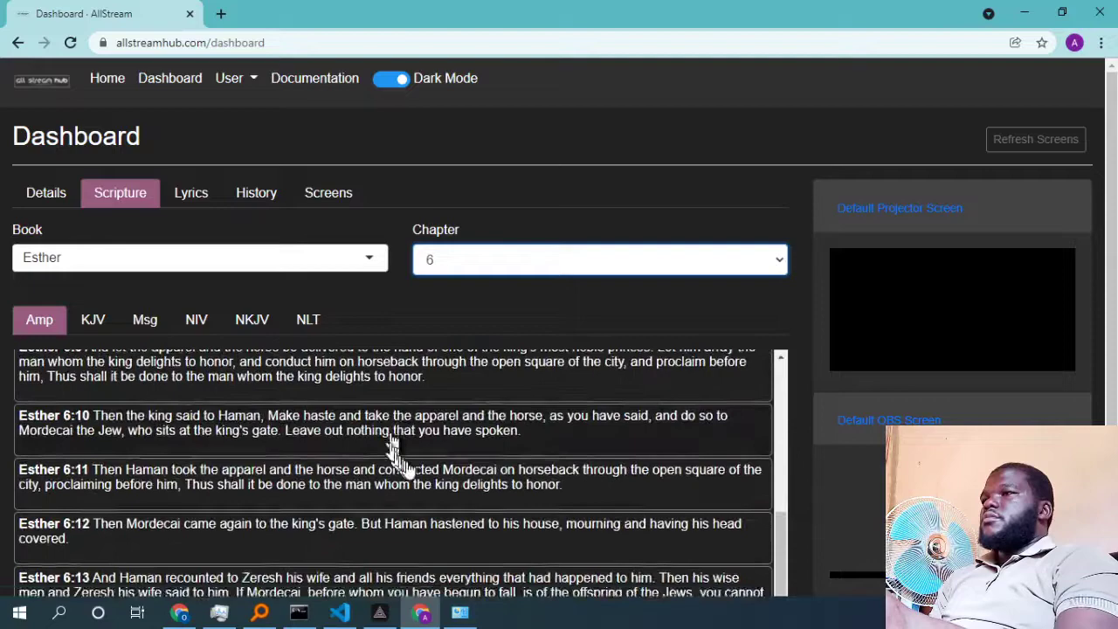
{"action": "scroll", "coordinate": [367, 442], "scroll_direction": "up", "scroll_amount": 6}
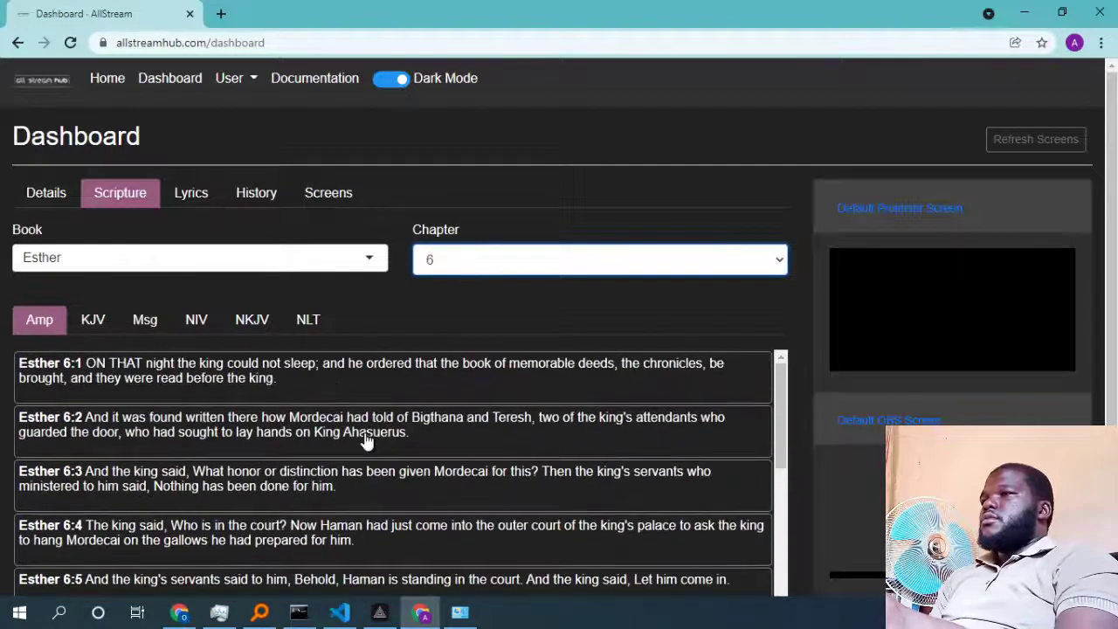
Compare the KJV, Msg, NIV, NLT and Amp translations, settling on NKJV.
{"action": "left_click", "coordinate": [97, 323]}
{"action": "left_click", "coordinate": [148, 321]}
{"action": "left_click", "coordinate": [199, 321]}
{"action": "left_click", "coordinate": [260, 321]}
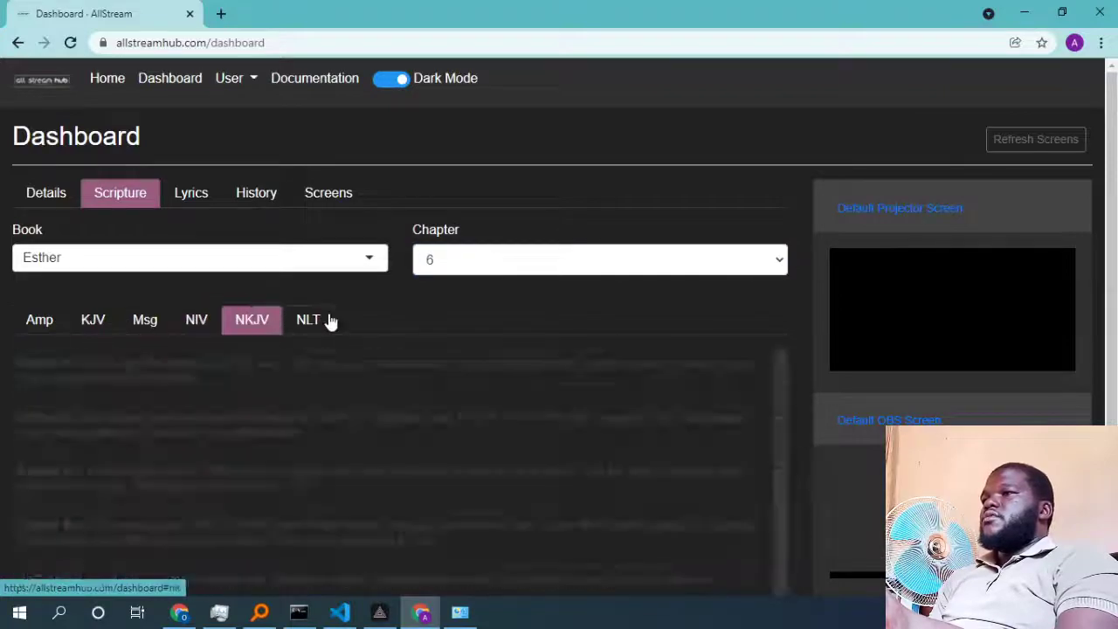
{"action": "left_click", "coordinate": [324, 322]}
{"action": "left_click", "coordinate": [197, 323]}
{"action": "left_click", "coordinate": [131, 324]}
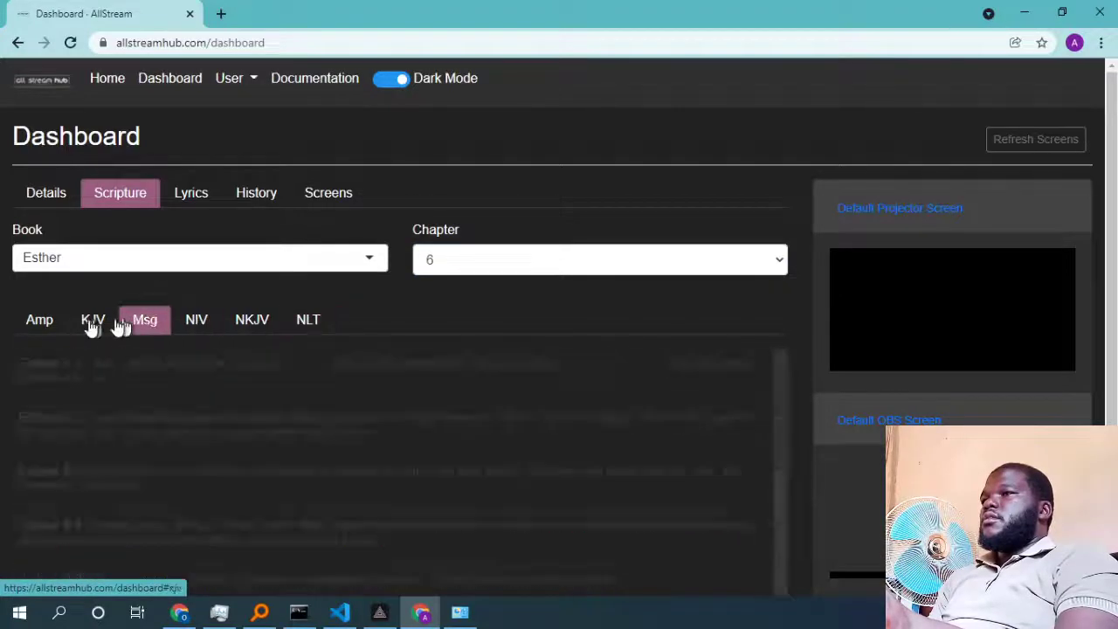
{"action": "left_click", "coordinate": [93, 323]}
{"action": "left_click", "coordinate": [35, 323]}
{"action": "left_click", "coordinate": [195, 321]}
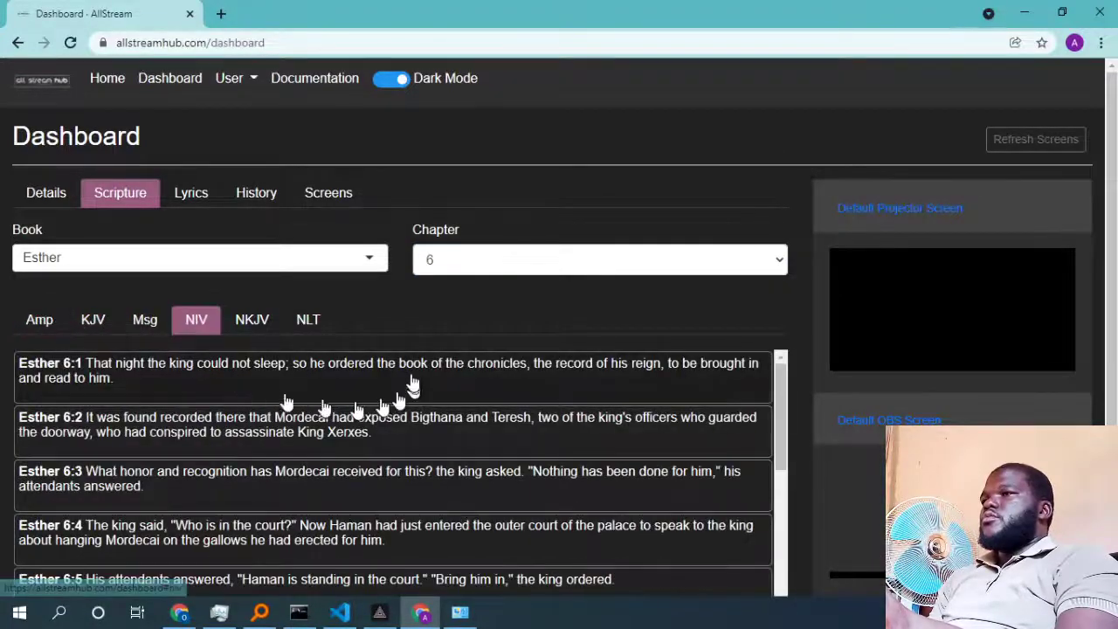
{"action": "left_click", "coordinate": [253, 322]}
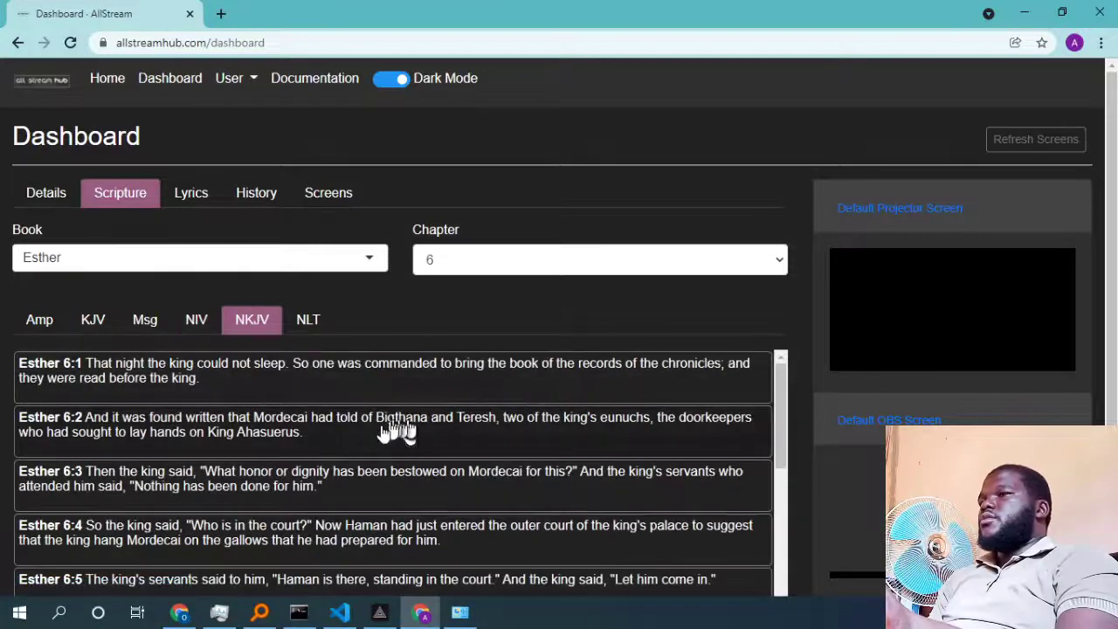
Project Esther 6:2 NKJV, check the default screen details, then return to the verses.
{"action": "left_click", "coordinate": [217, 448]}
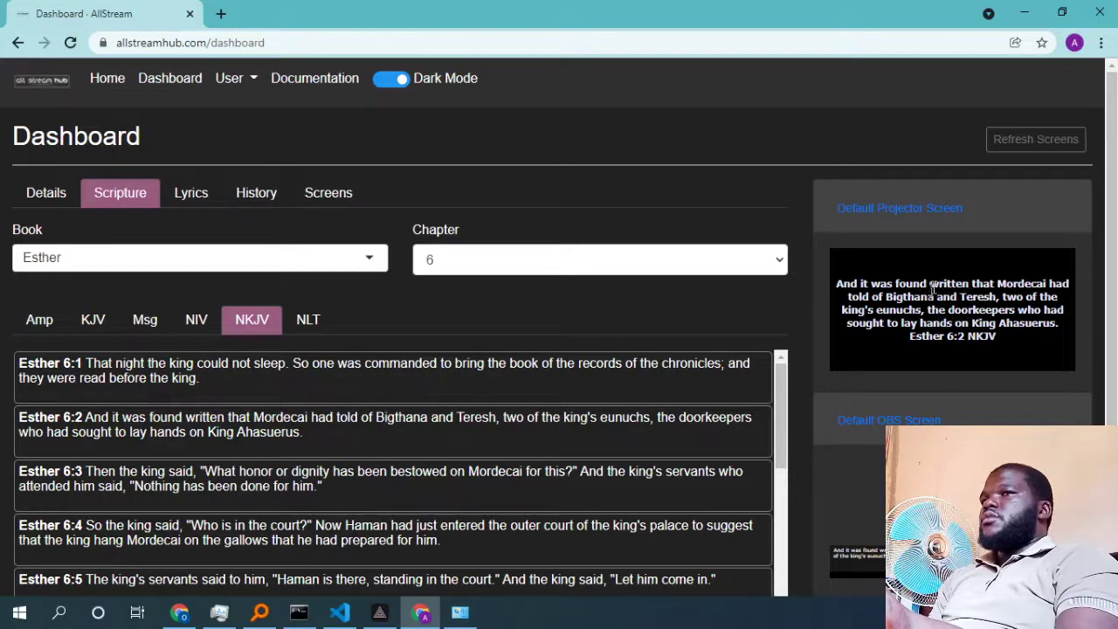
{"action": "left_click", "coordinate": [45, 190]}
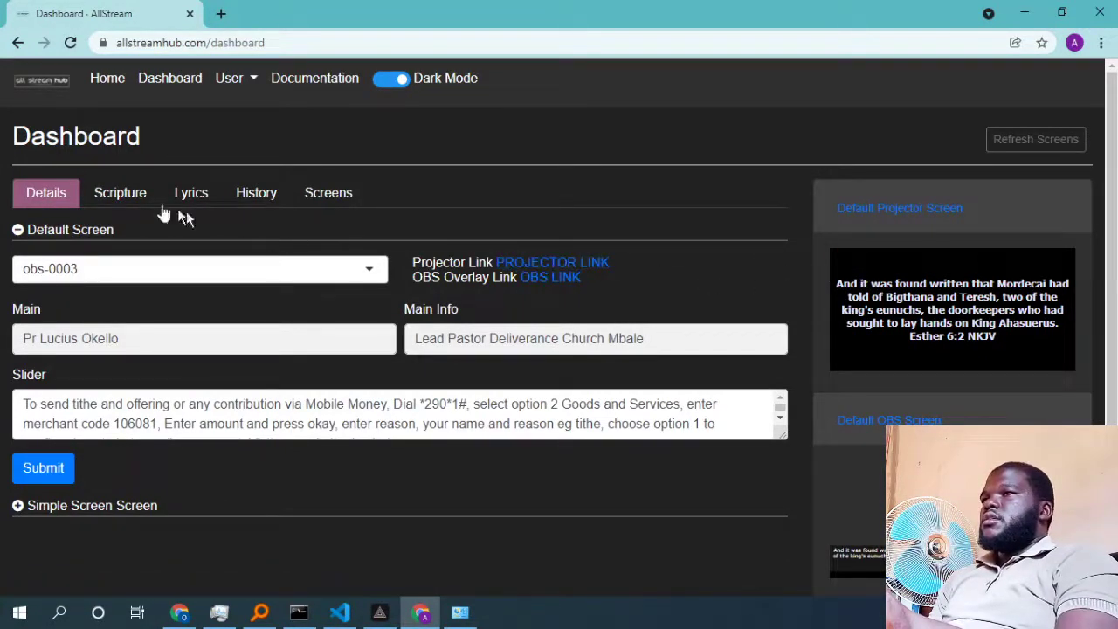
{"action": "left_click", "coordinate": [131, 196]}
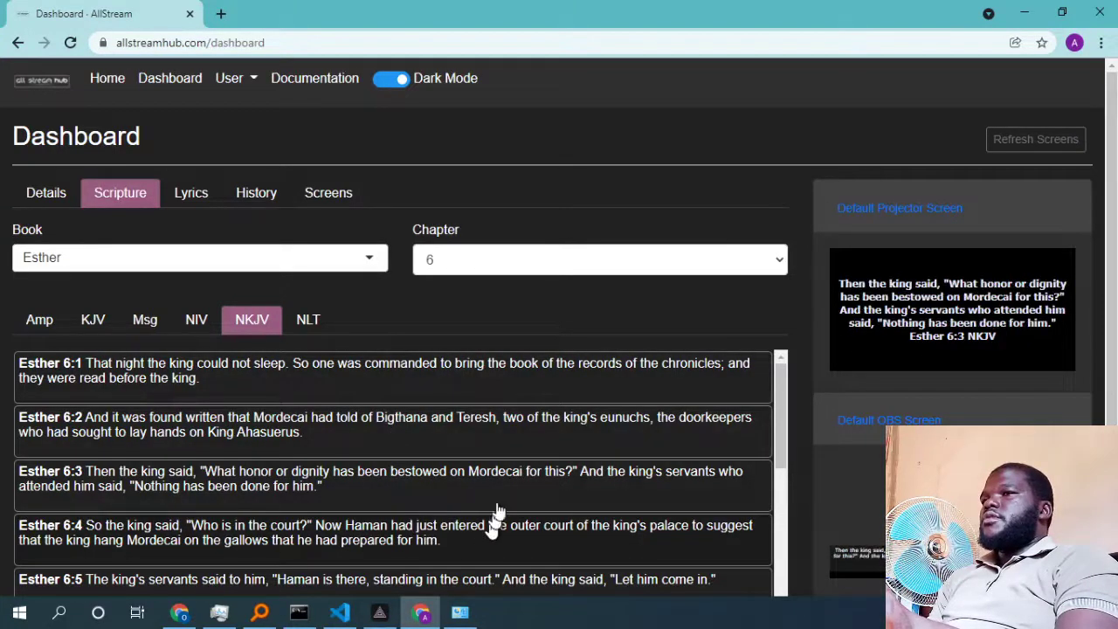
{"action": "scroll", "coordinate": [499, 516], "scroll_direction": "down", "scroll_amount": 3}
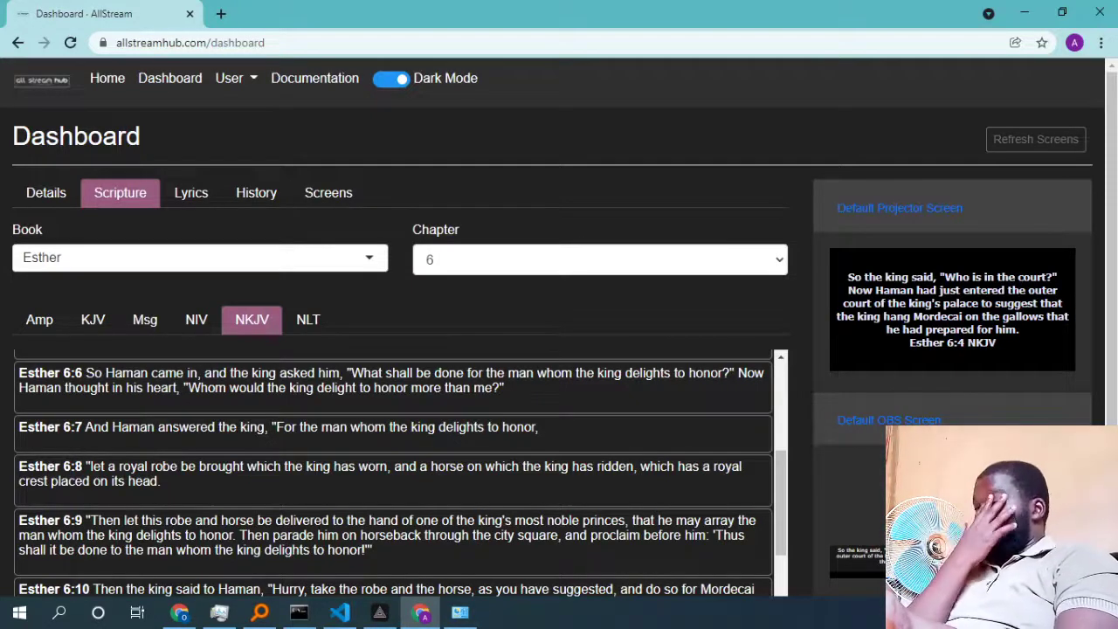
In the Lyrics tab's Local Lyrics, select the song Miracles-Jesus Culture.
{"action": "left_click", "coordinate": [196, 193]}
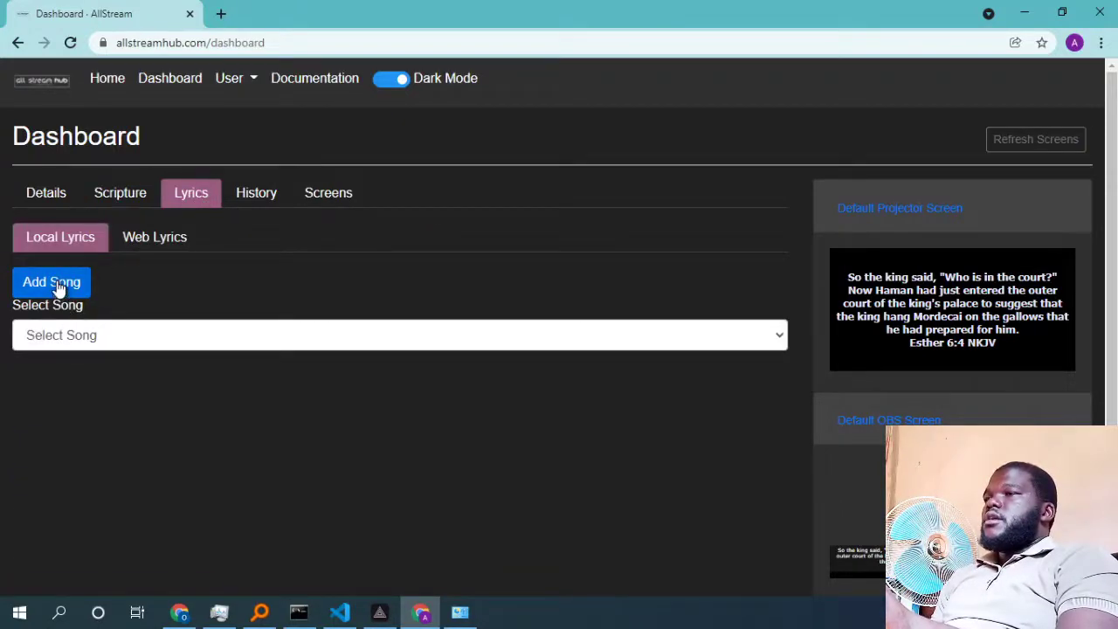
{"action": "left_click", "coordinate": [151, 250]}
{"action": "left_click", "coordinate": [79, 237]}
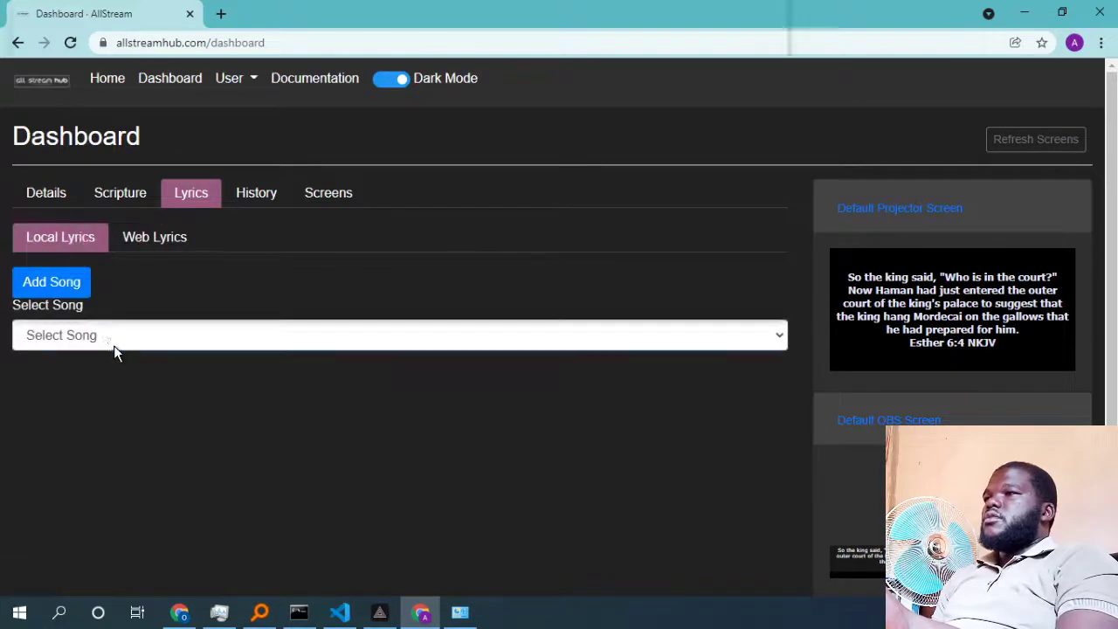
{"action": "left_click", "coordinate": [114, 336]}
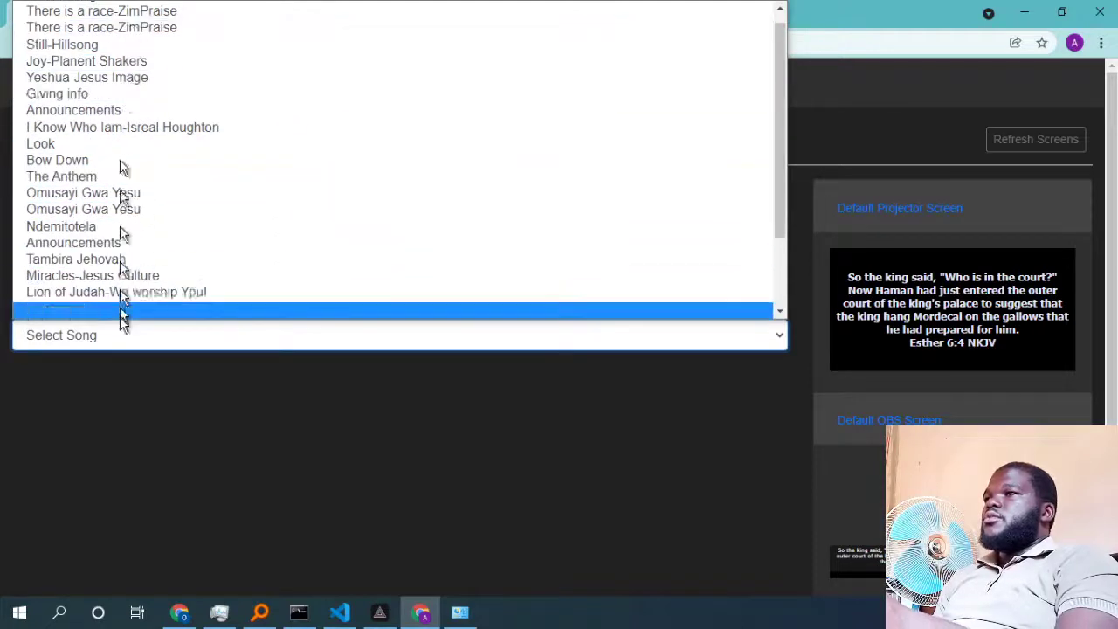
{"action": "left_click", "coordinate": [120, 412]}
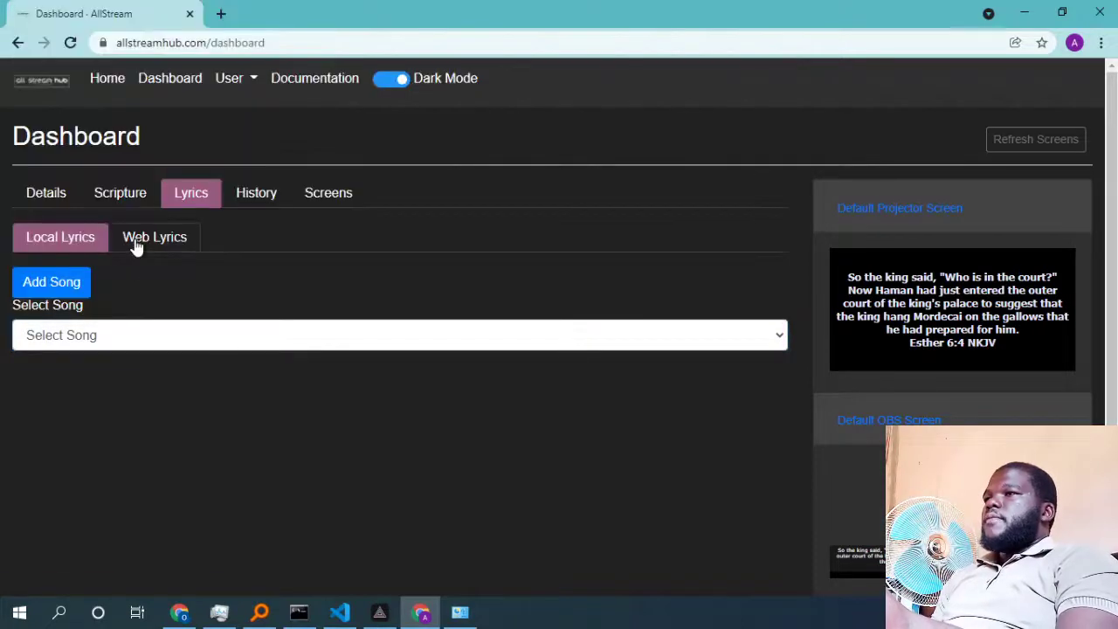
{"action": "left_click", "coordinate": [100, 335]}
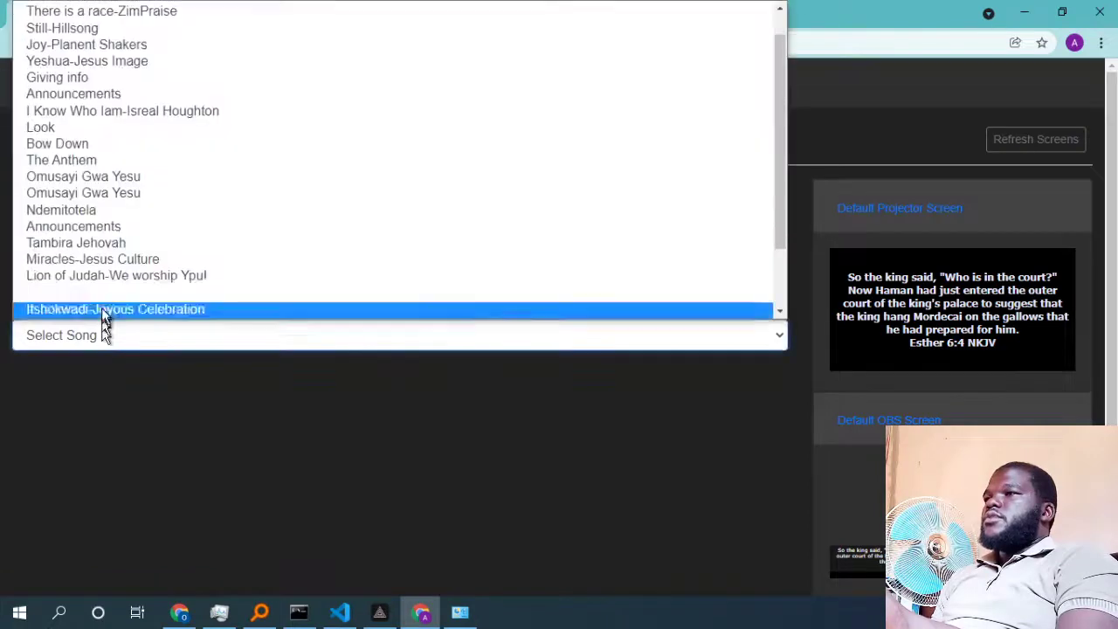
{"action": "left_click", "coordinate": [102, 257]}
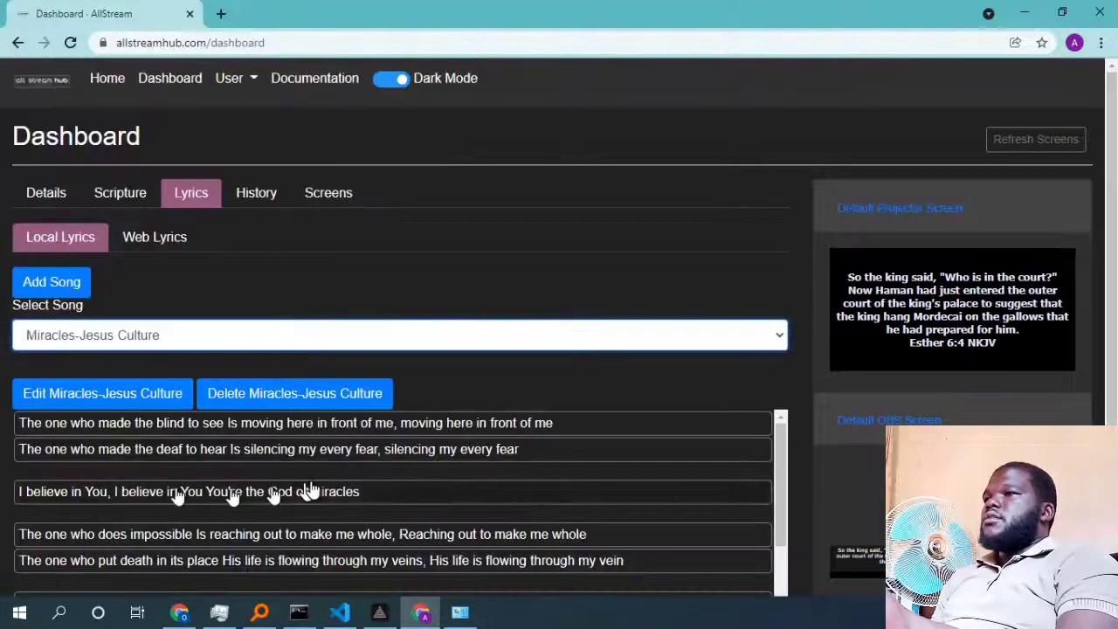
Project the lyric line "What a powerful Name it is".
{"action": "scroll", "coordinate": [299, 494], "scroll_direction": "down", "scroll_amount": 5}
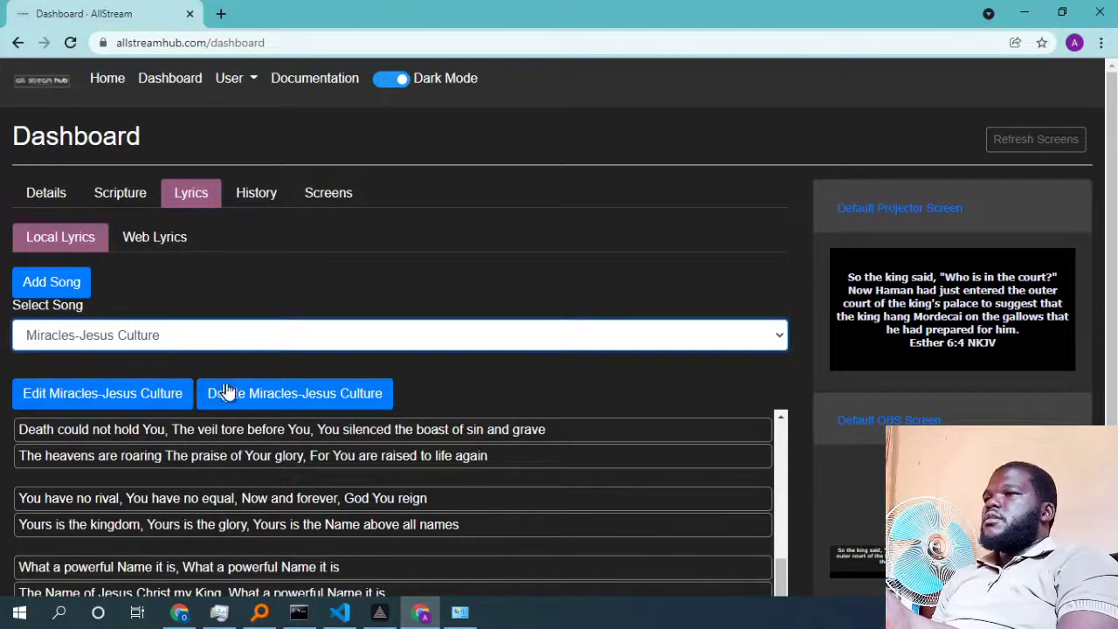
{"action": "scroll", "coordinate": [264, 515], "scroll_direction": "down", "scroll_amount": 1}
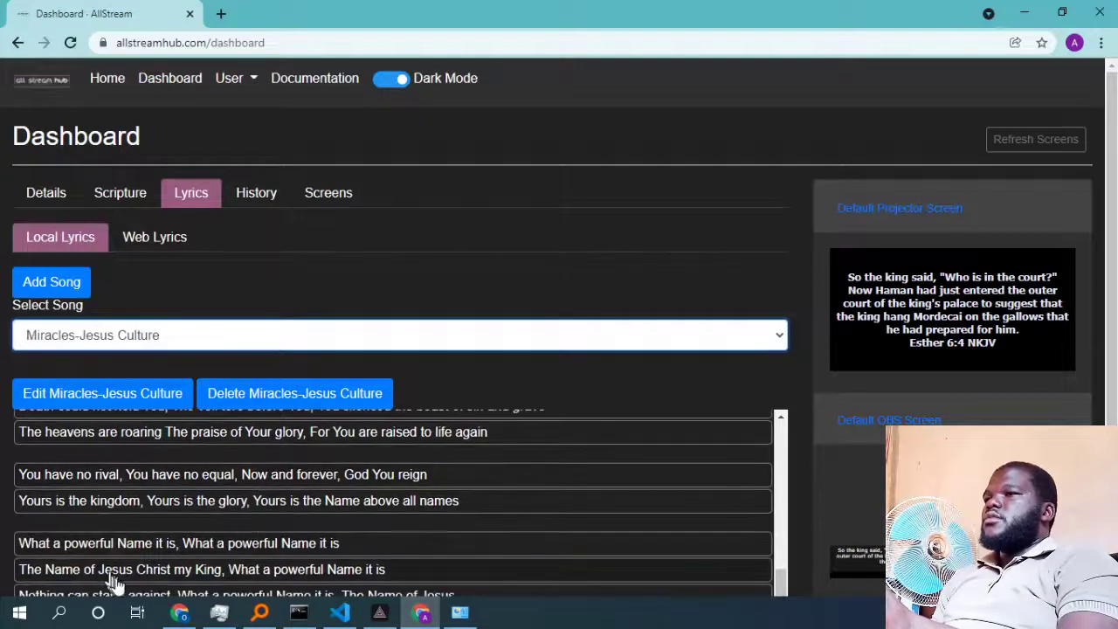
{"action": "left_click", "coordinate": [148, 543]}
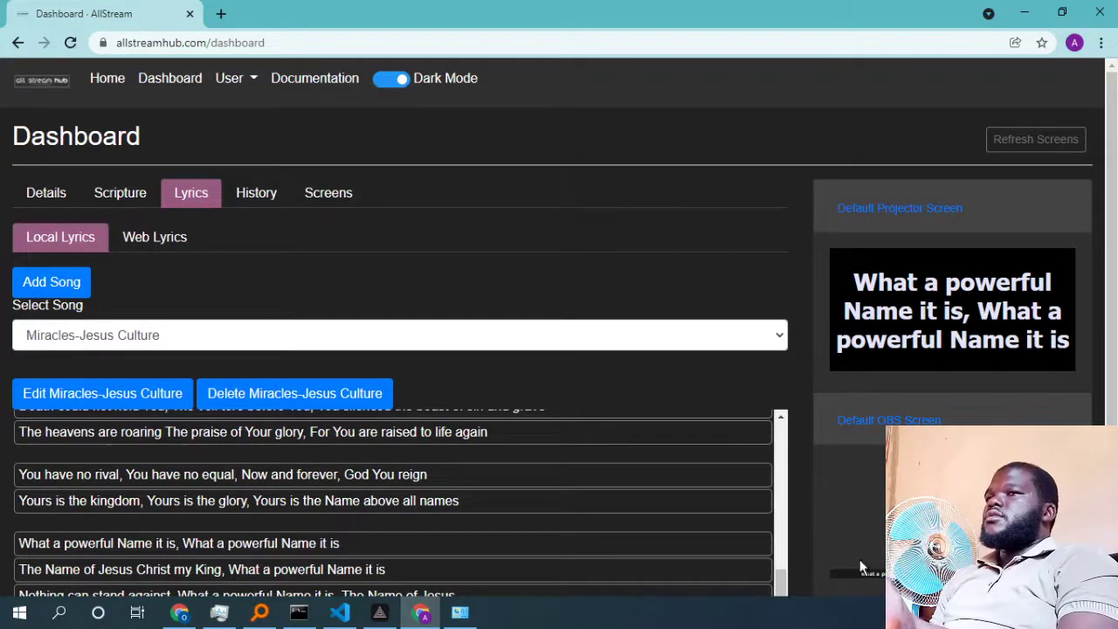
{"action": "scroll", "coordinate": [276, 463], "scroll_direction": "up", "scroll_amount": 8}
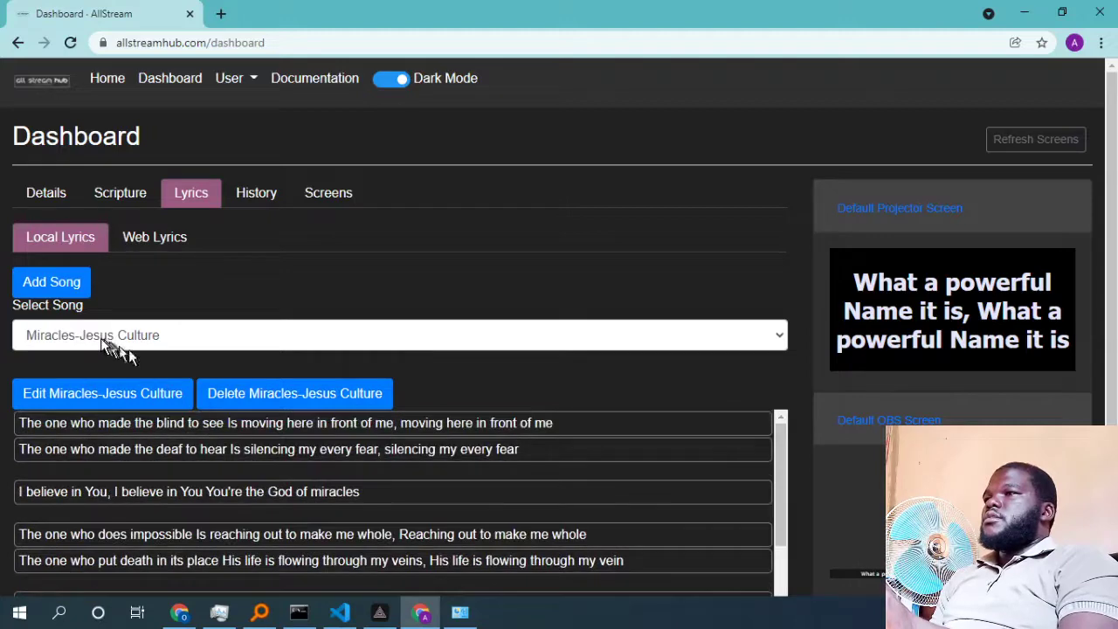
Submit a Web Lyrics search for the song "able" by artist "ada".
{"action": "left_click", "coordinate": [140, 240]}
{"action": "left_click", "coordinate": [138, 272]}
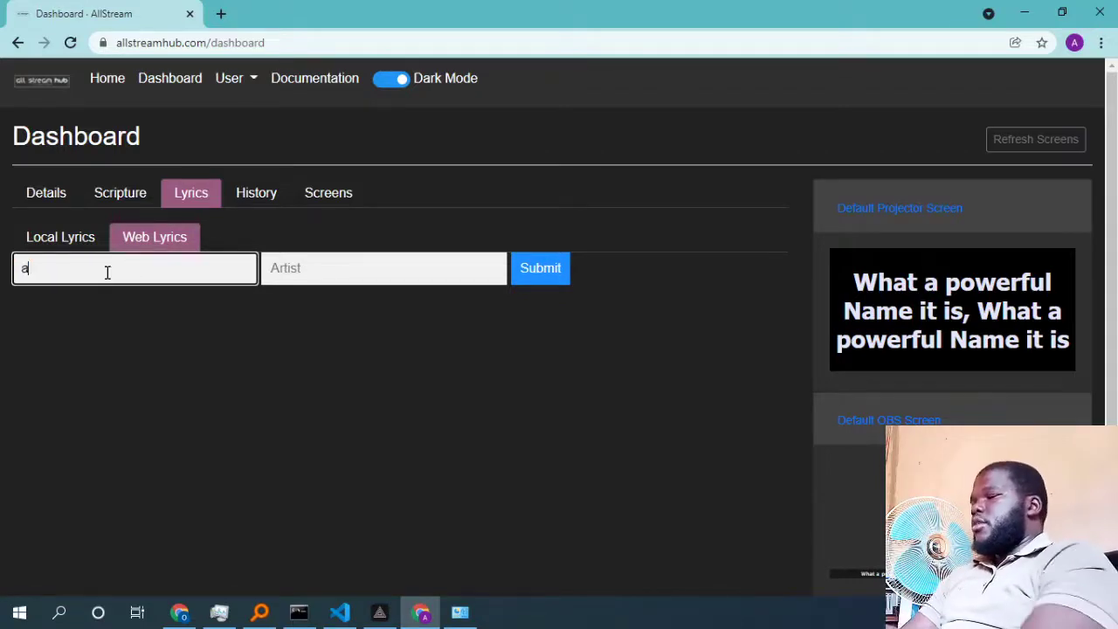
{"action": "left_click", "coordinate": [371, 273]}
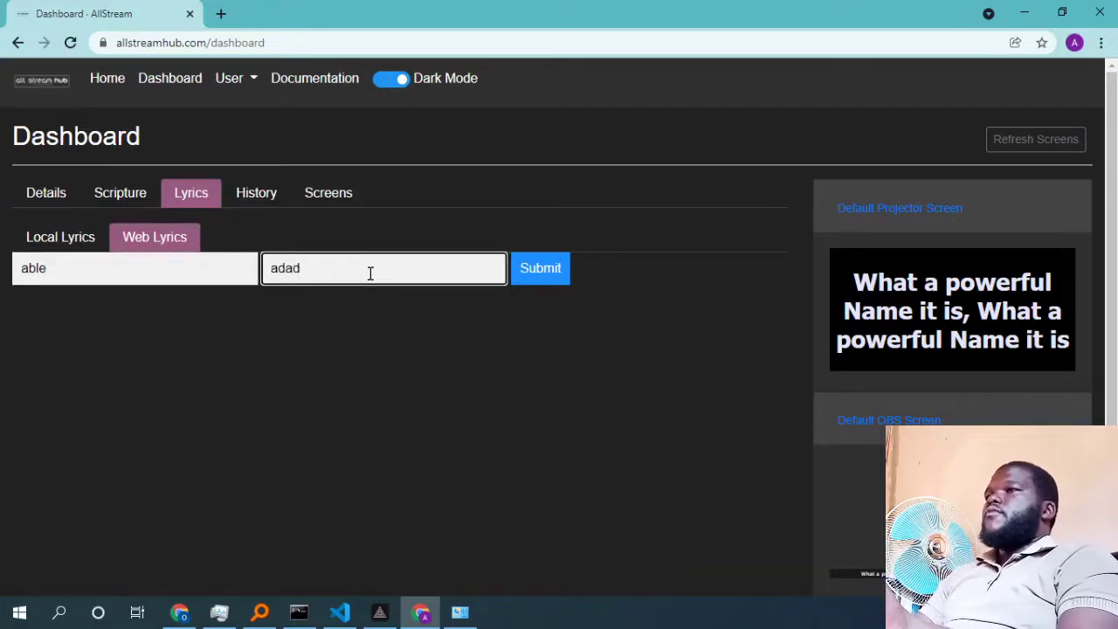
{"action": "left_click", "coordinate": [546, 276]}
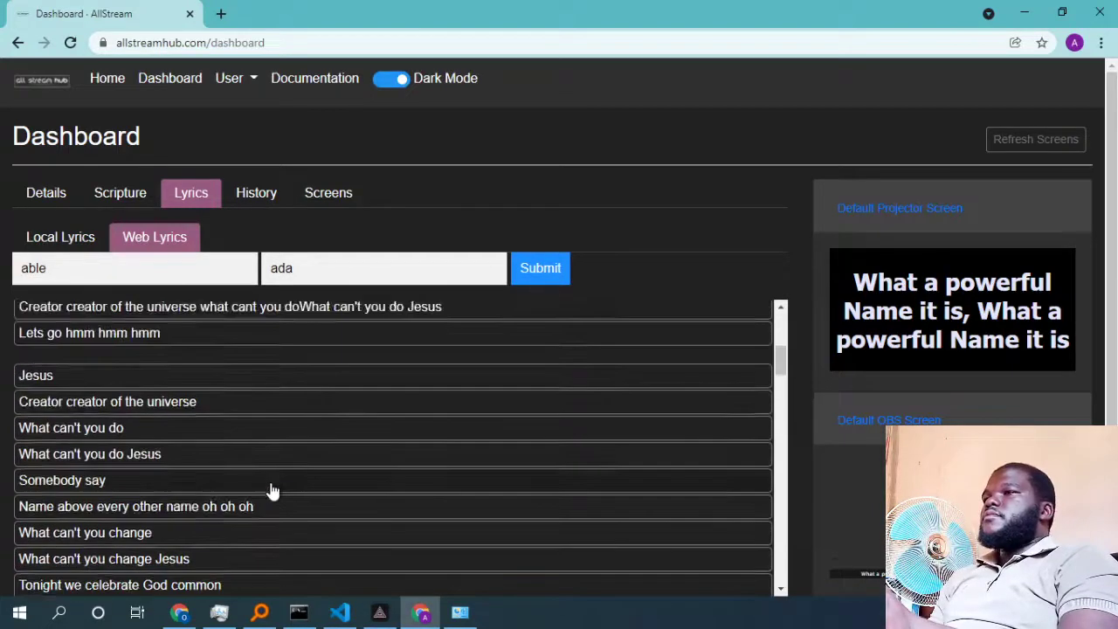
Project "What can't you do Jesus", "Somebody say", then "What can't you change Jesus".
{"action": "scroll", "coordinate": [266, 490], "scroll_direction": "down", "scroll_amount": 5}
{"action": "scroll", "coordinate": [244, 489], "scroll_direction": "up", "scroll_amount": 2}
{"action": "scroll", "coordinate": [236, 489], "scroll_direction": "down", "scroll_amount": 2}
{"action": "scroll", "coordinate": [233, 476], "scroll_direction": "up", "scroll_amount": 6}
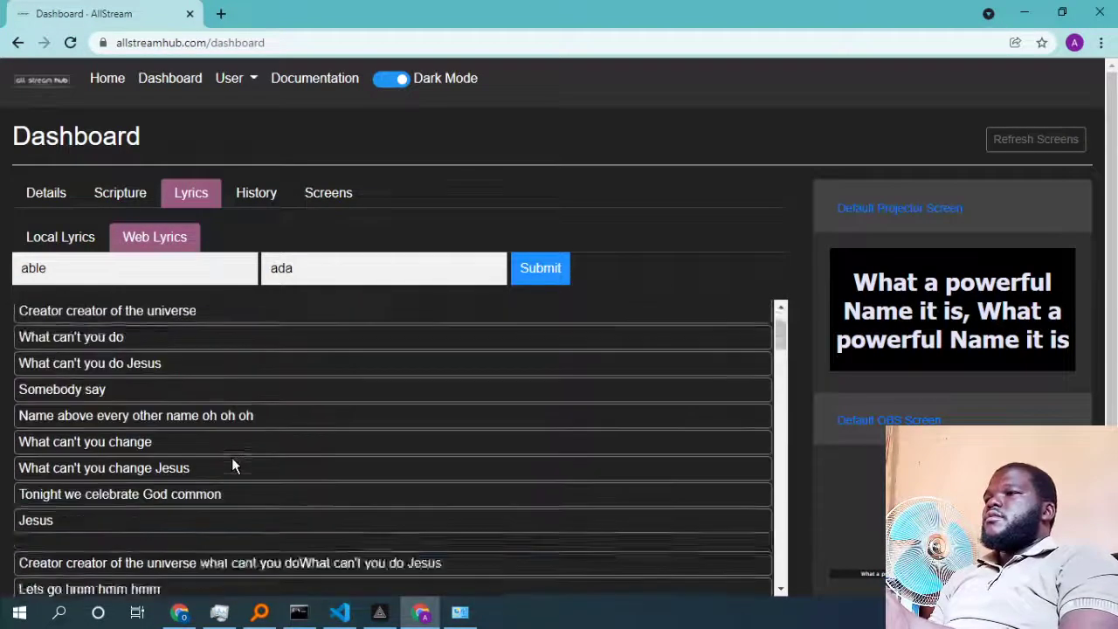
{"action": "scroll", "coordinate": [232, 460], "scroll_direction": "up", "scroll_amount": 1}
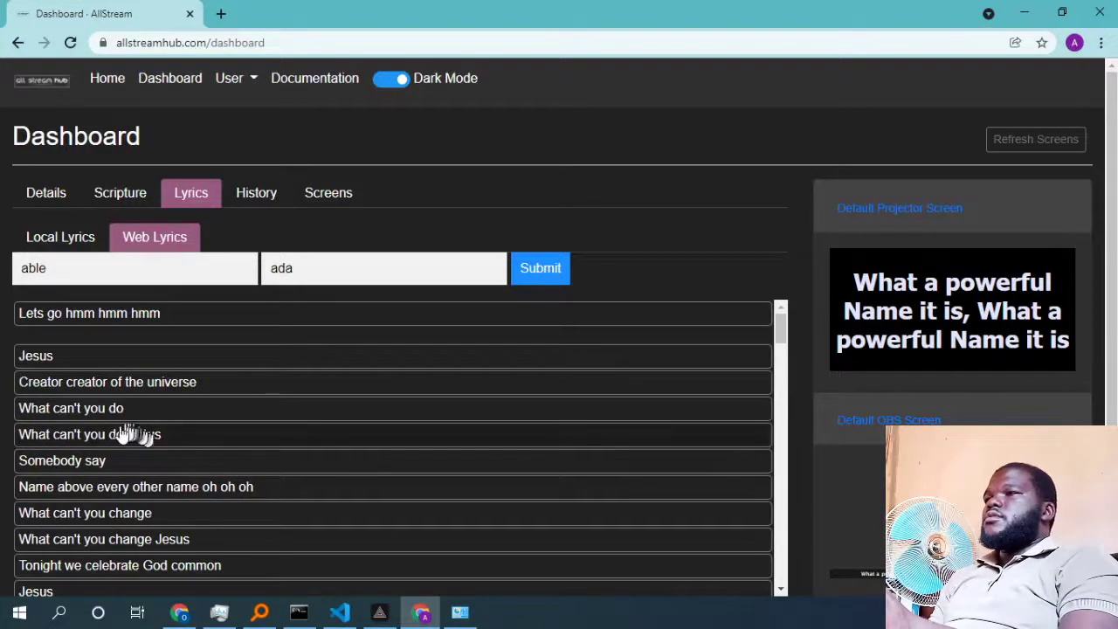
{"action": "left_click", "coordinate": [69, 442]}
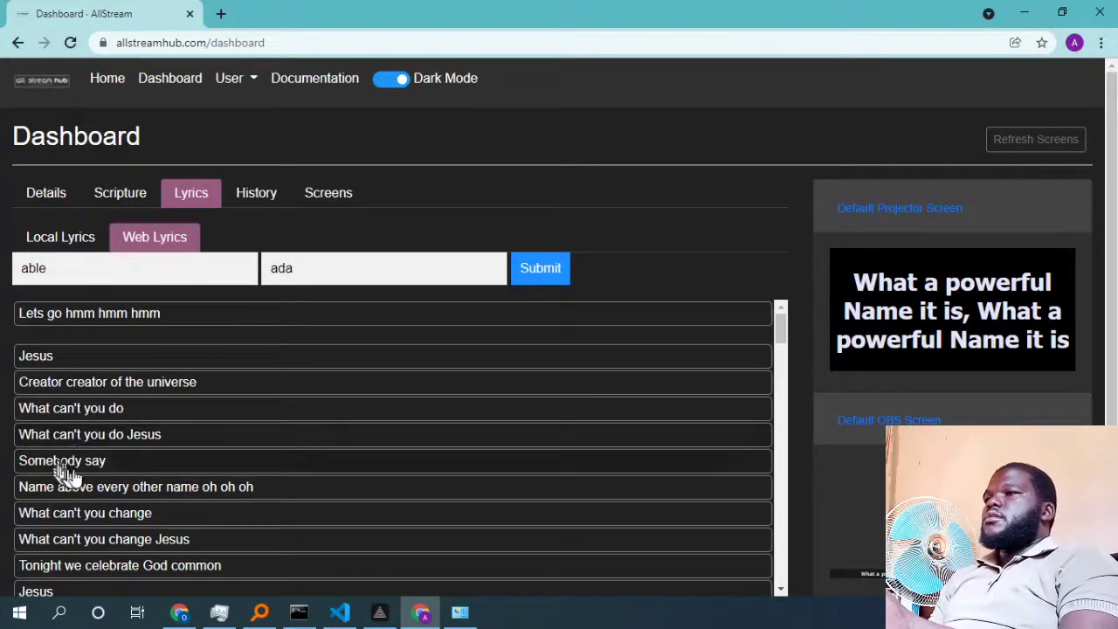
{"action": "left_click", "coordinate": [130, 468]}
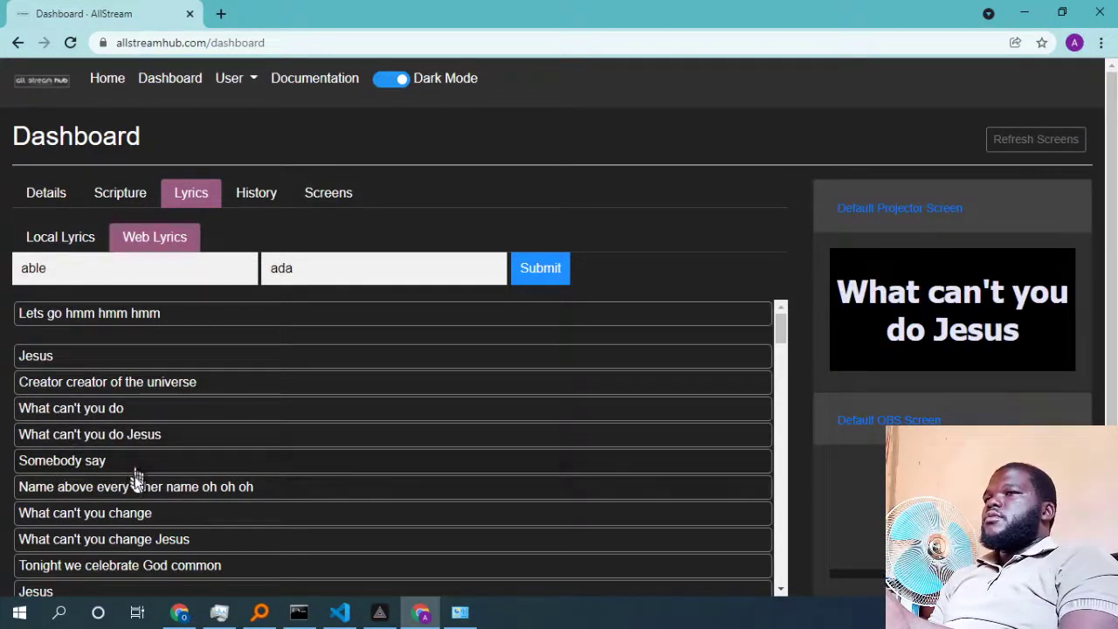
{"action": "left_click", "coordinate": [181, 539]}
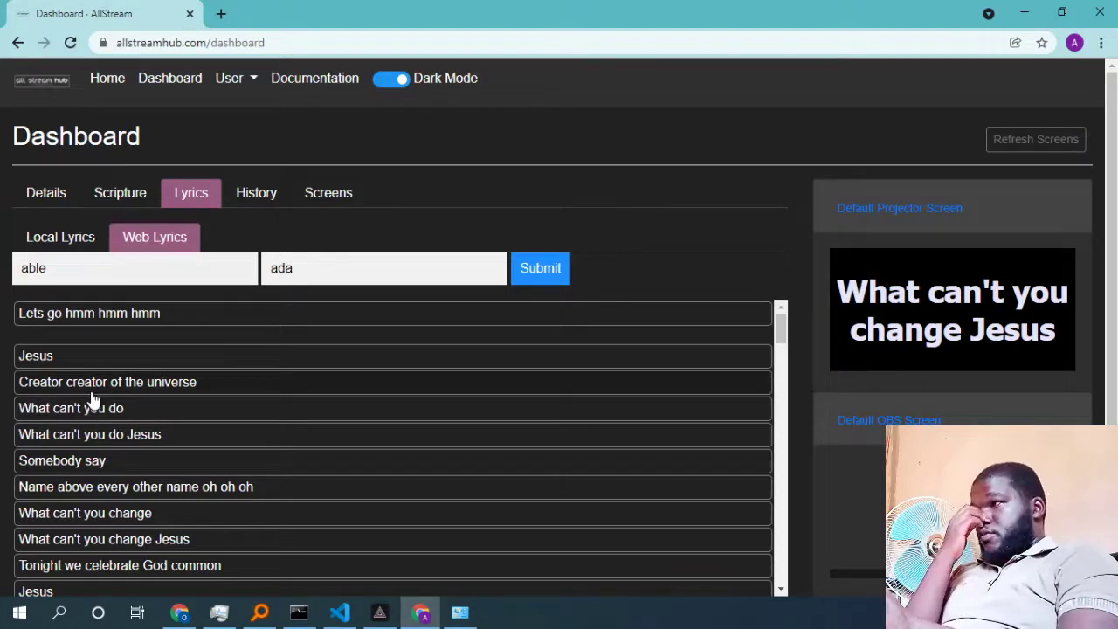
Re-project Esther 6:2 NKJV from the History tab.
{"action": "left_click", "coordinate": [248, 193]}
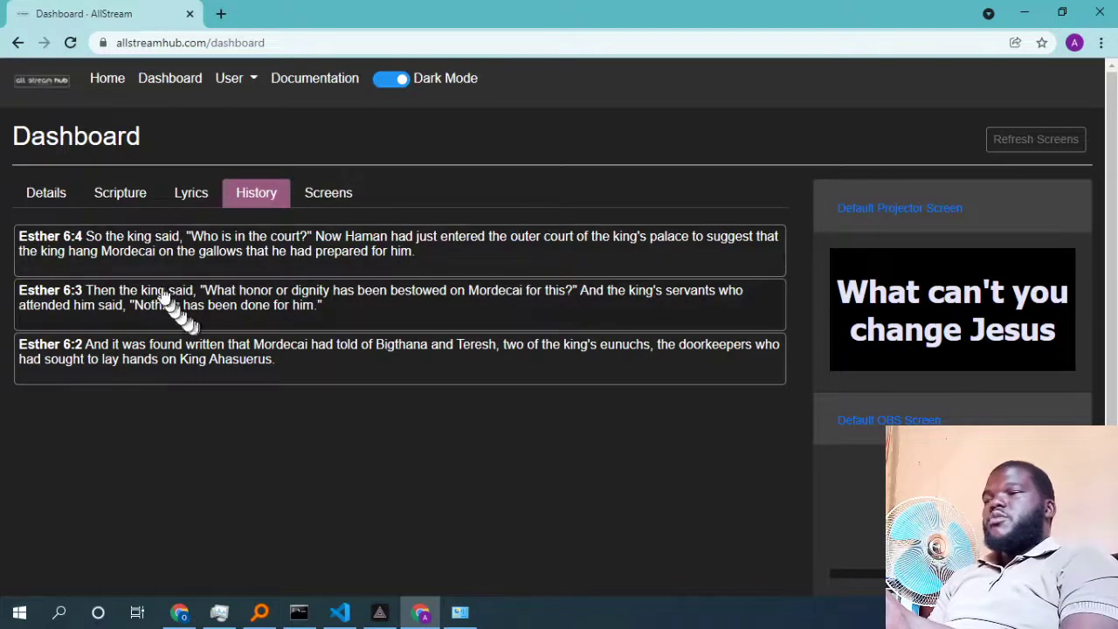
{"action": "left_click", "coordinate": [252, 370]}
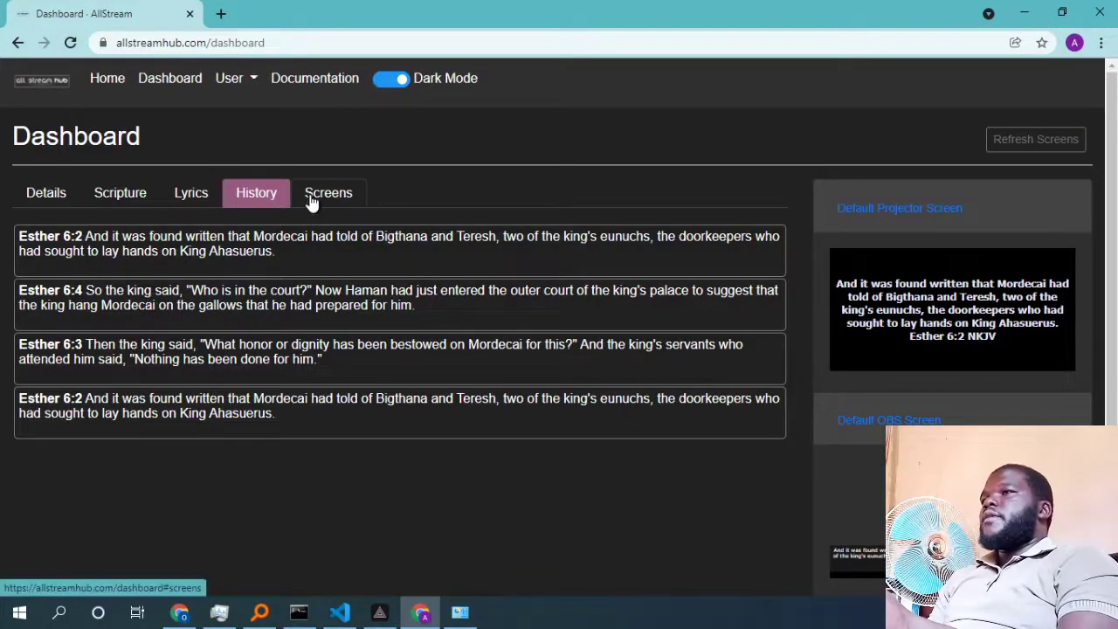
In Details, collapse Default Screen and expand the Simple Screen Screen settings.
{"action": "left_click", "coordinate": [45, 199]}
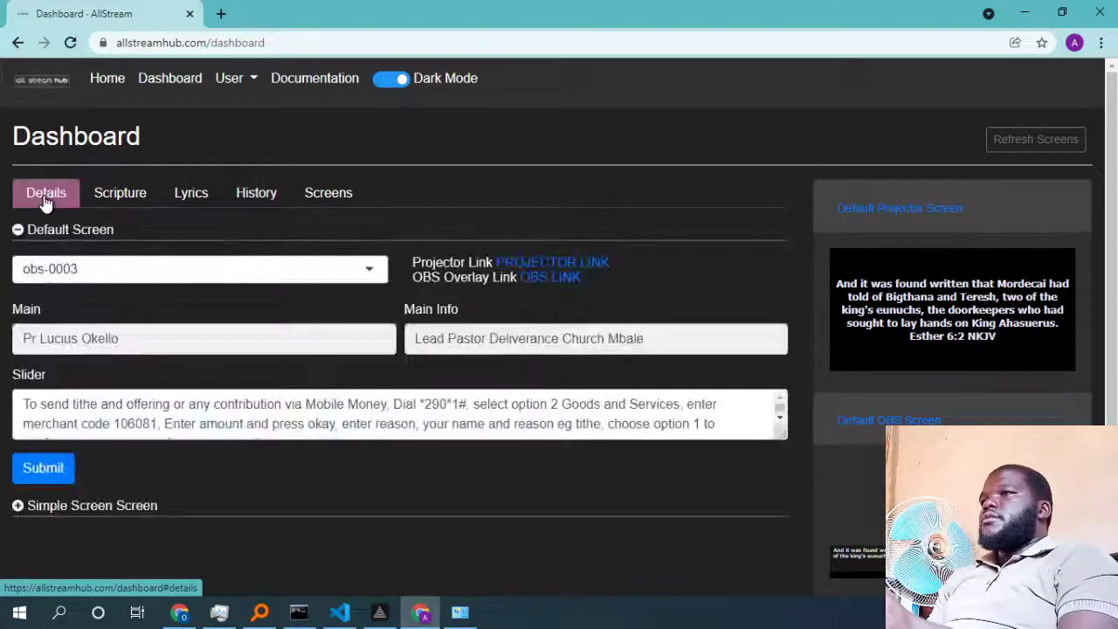
{"action": "left_click", "coordinate": [302, 190]}
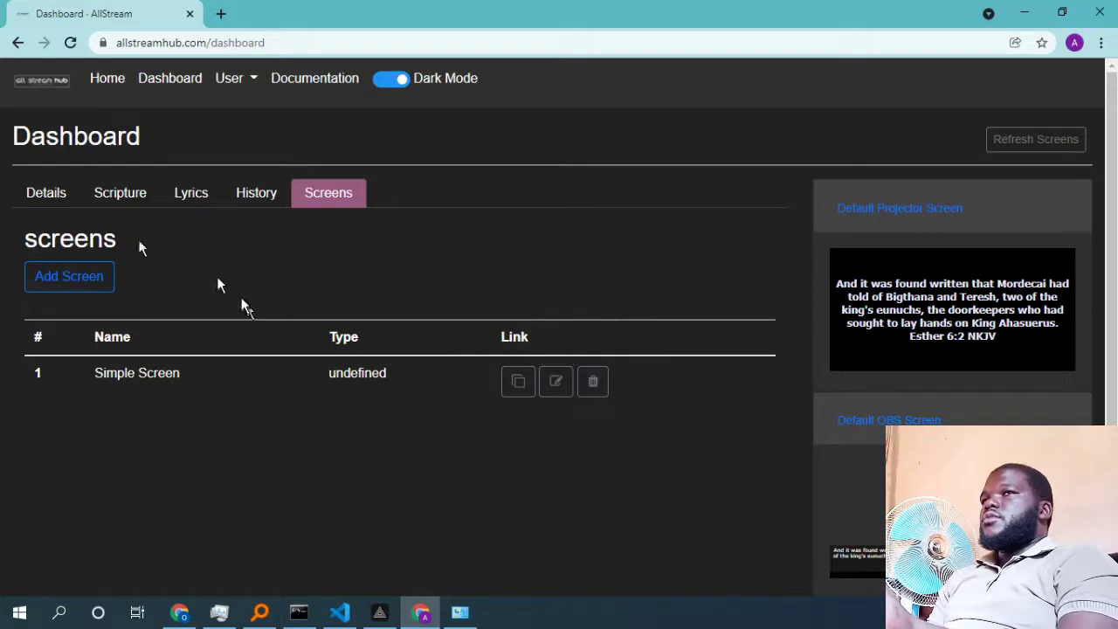
{"action": "left_click", "coordinate": [46, 193]}
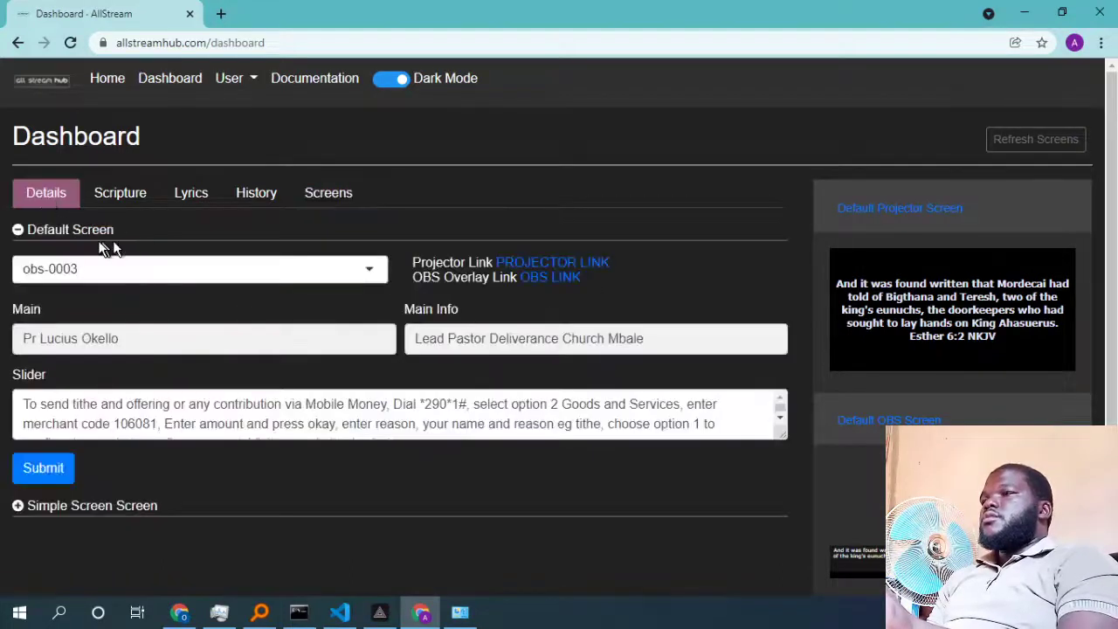
{"action": "left_click", "coordinate": [73, 236]}
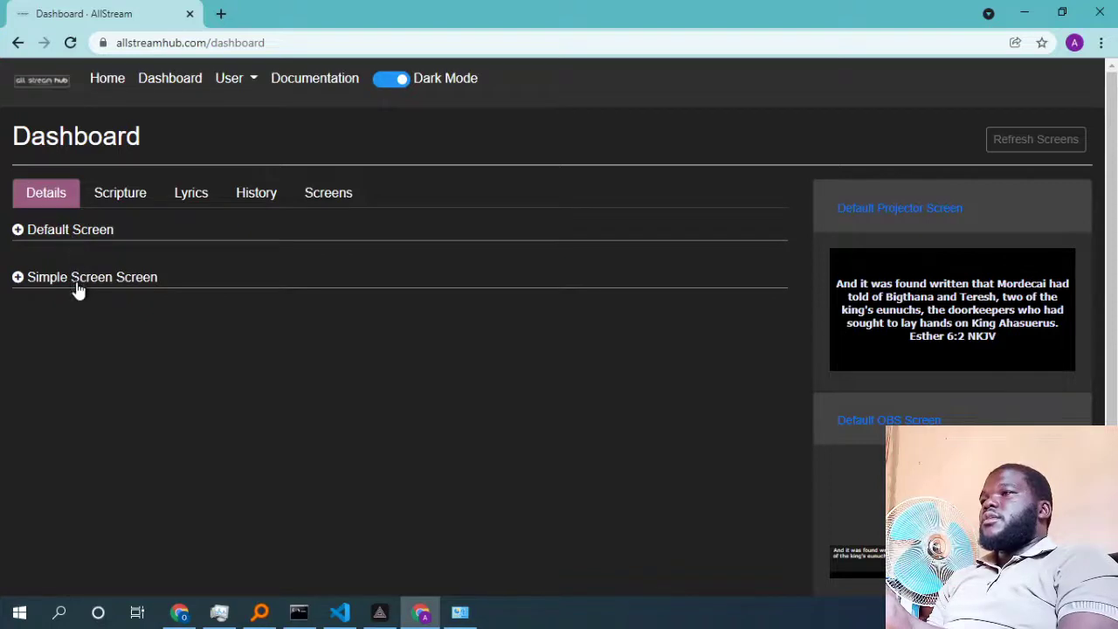
{"action": "left_click", "coordinate": [76, 284]}
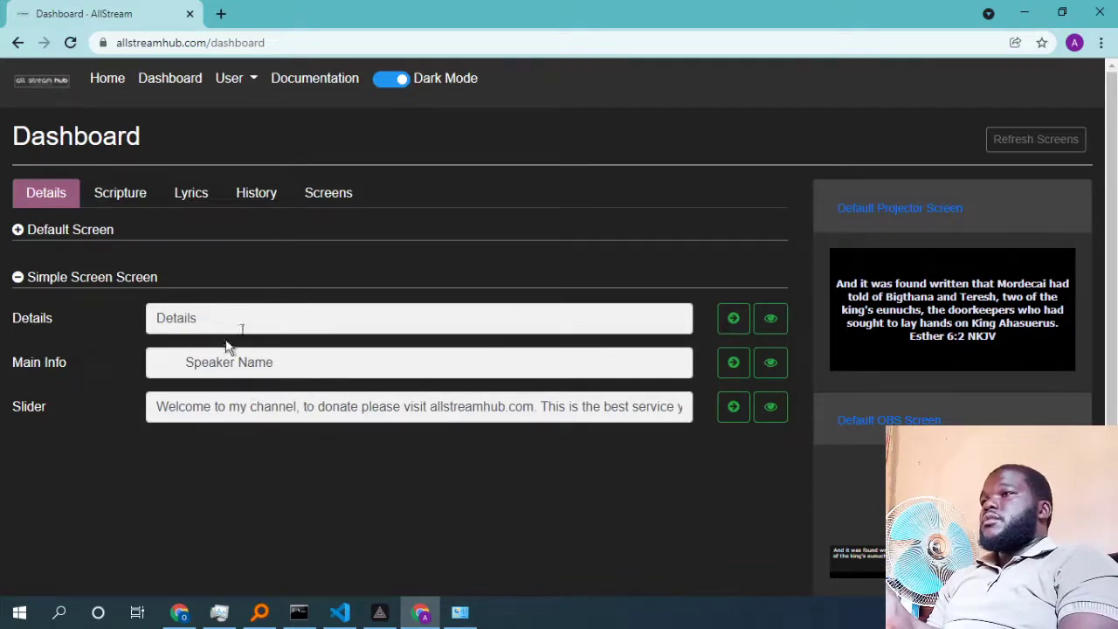
Copy the Simple Screen's link from the Screens list and return to Details.
{"action": "left_click", "coordinate": [315, 197]}
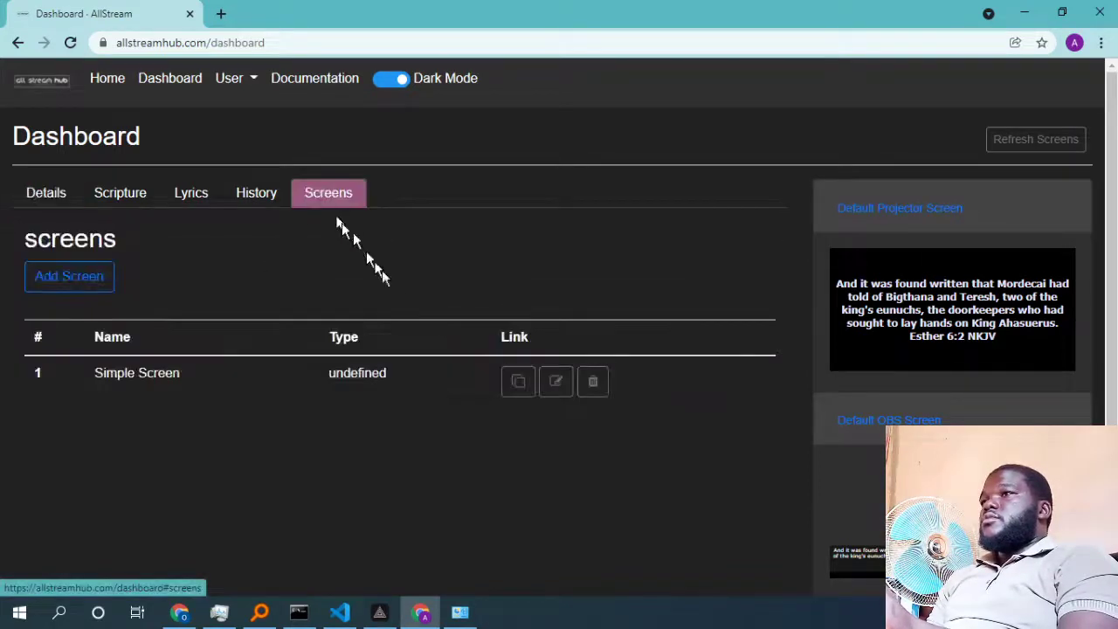
{"action": "left_click", "coordinate": [516, 382]}
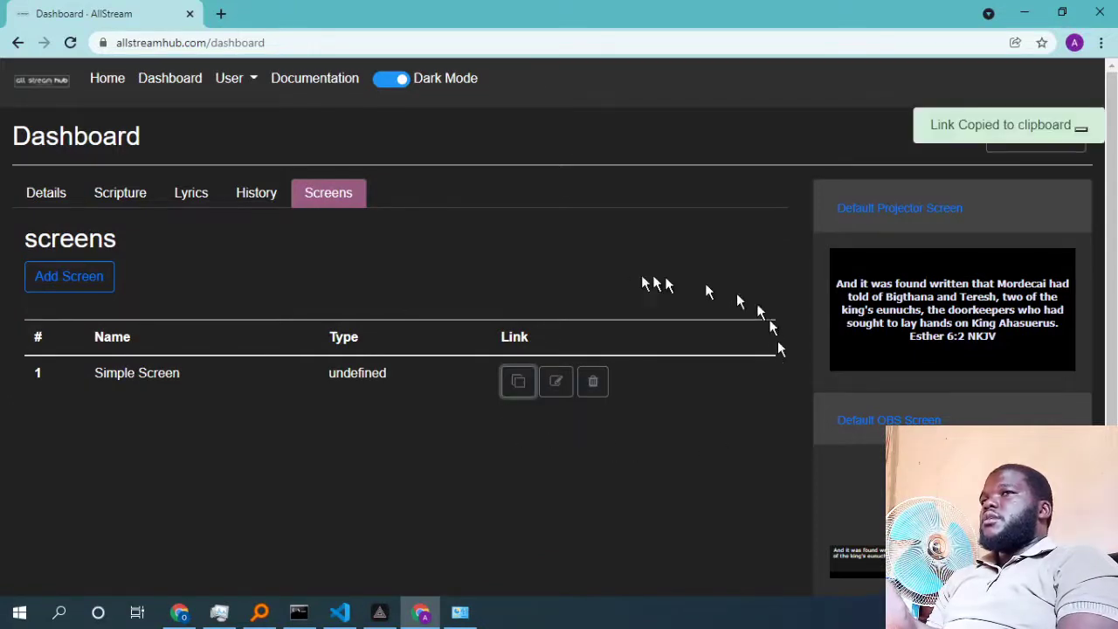
{"action": "left_click", "coordinate": [47, 198]}
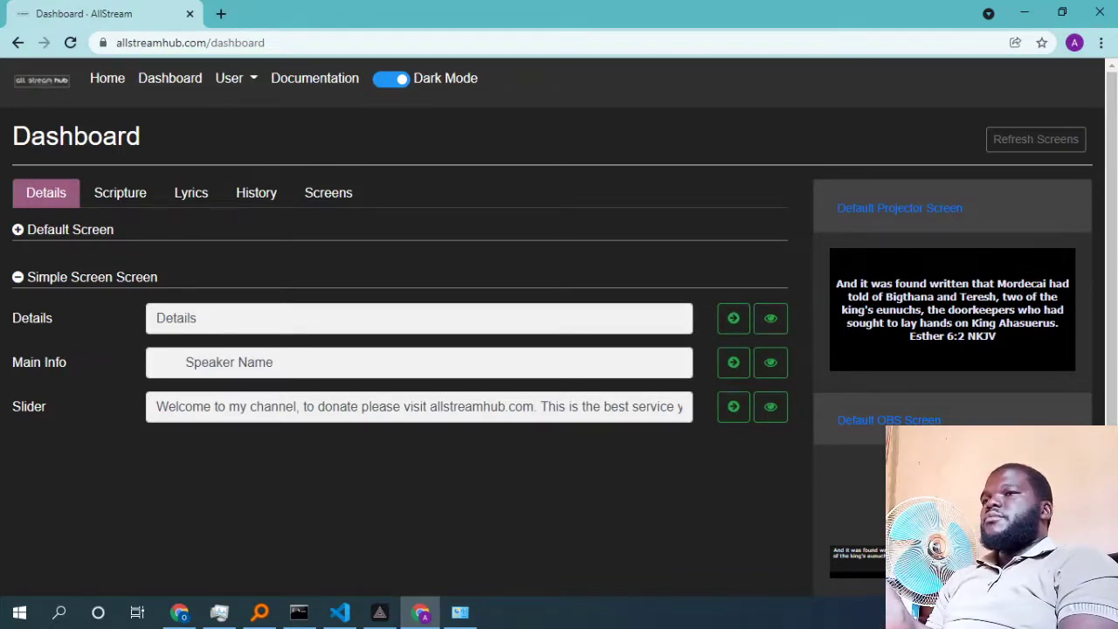
Collapse and re-expand the projector and OBS previews, reload via Home, and open the User menu.
{"action": "left_click", "coordinate": [859, 213]}
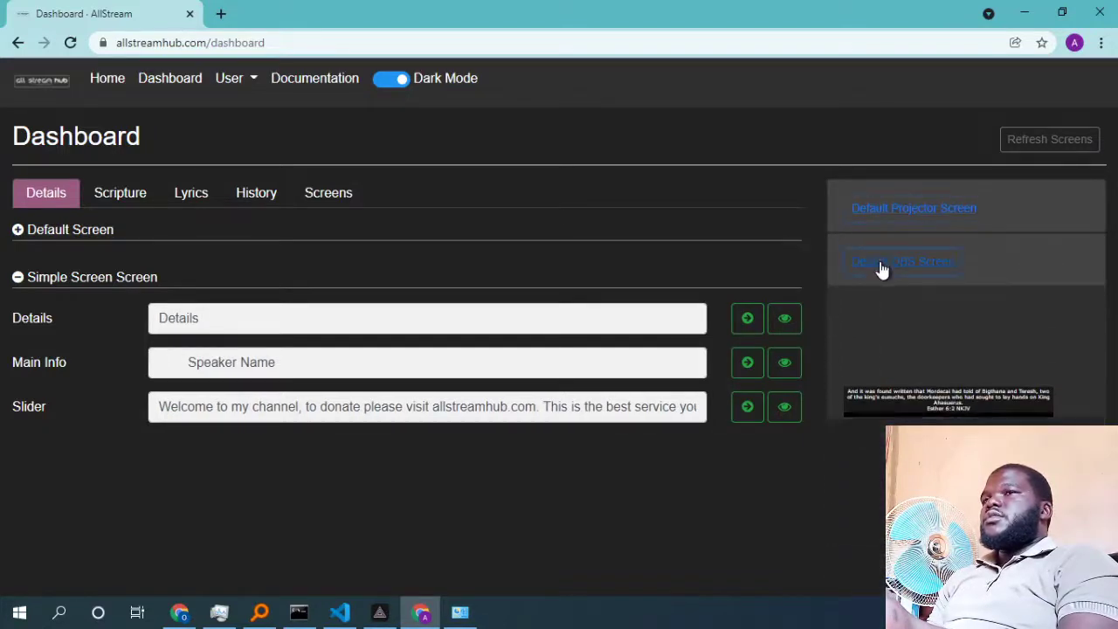
{"action": "left_click", "coordinate": [880, 268]}
{"action": "left_click", "coordinate": [969, 266]}
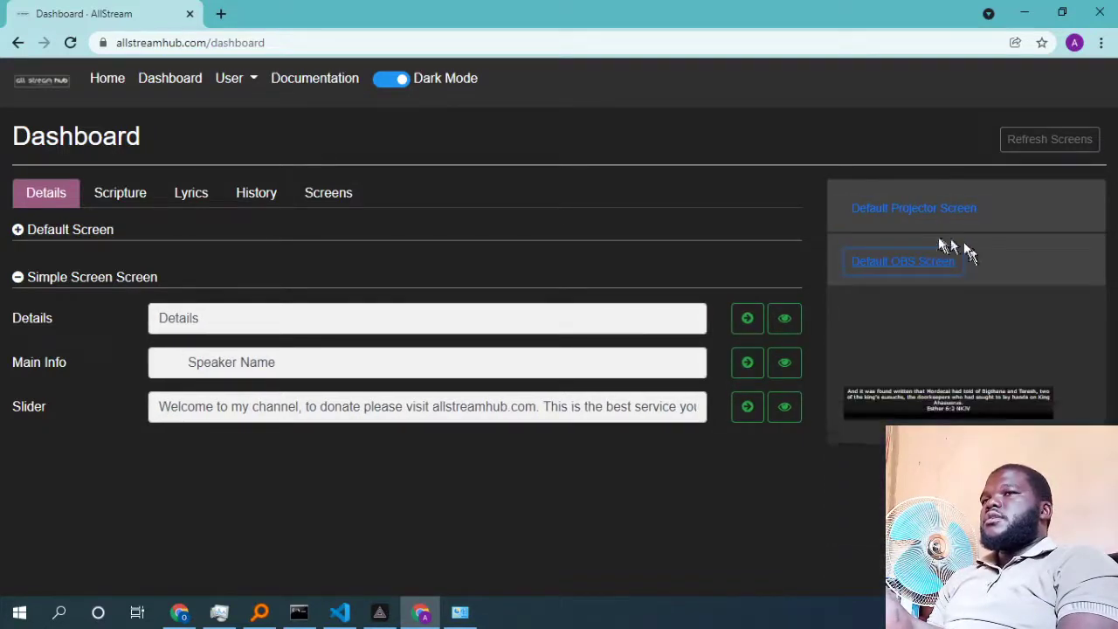
{"action": "left_click", "coordinate": [913, 213]}
{"action": "left_click", "coordinate": [899, 419]}
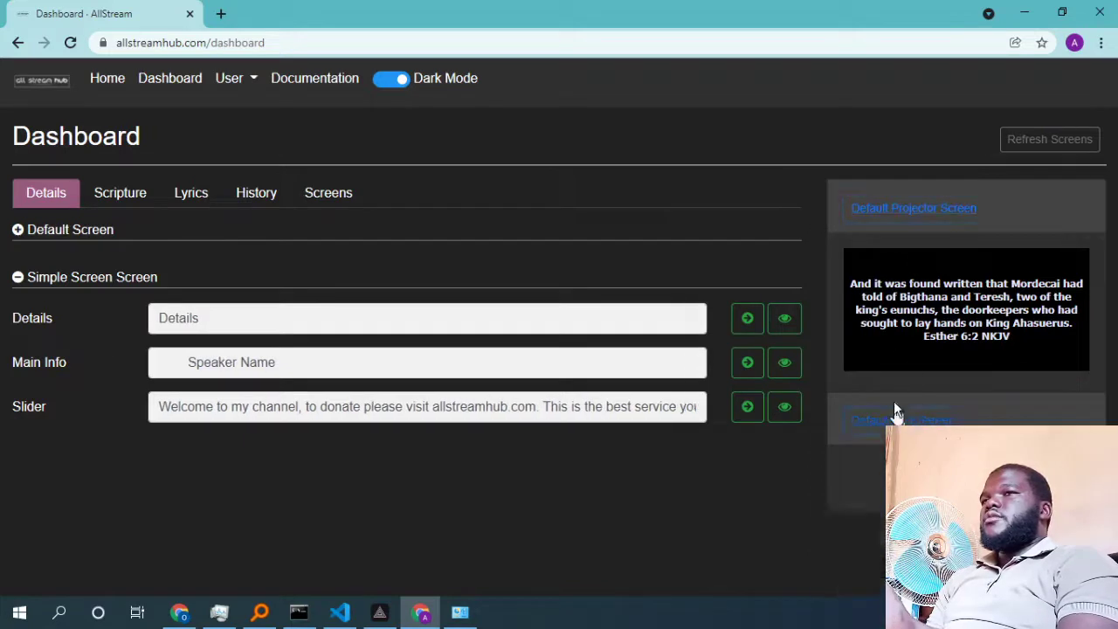
{"action": "left_click", "coordinate": [872, 208]}
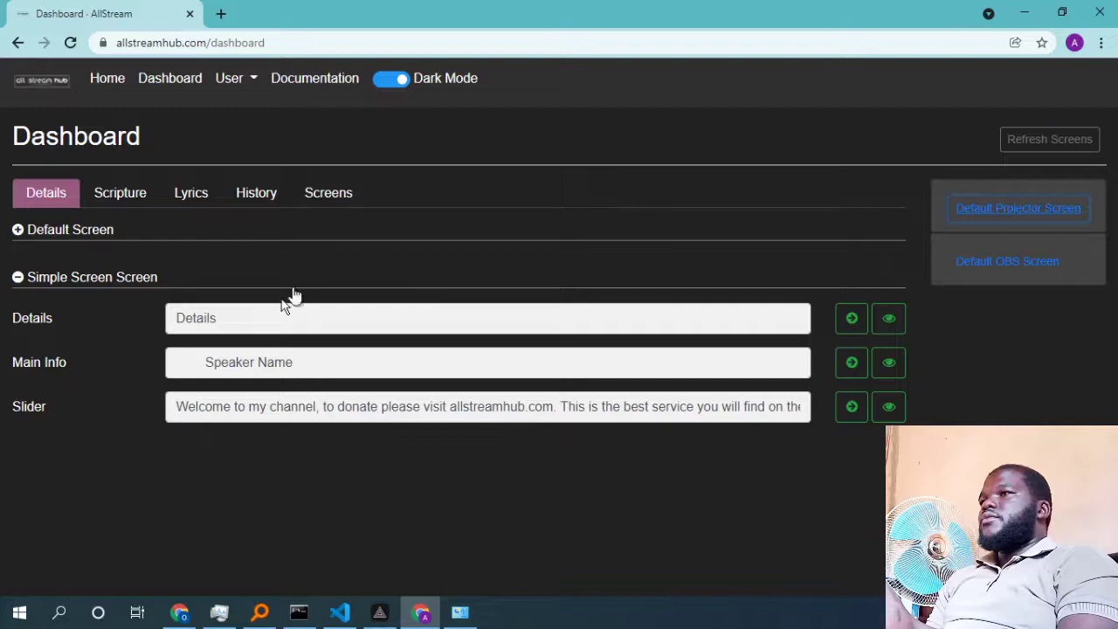
{"action": "left_click", "coordinate": [990, 262]}
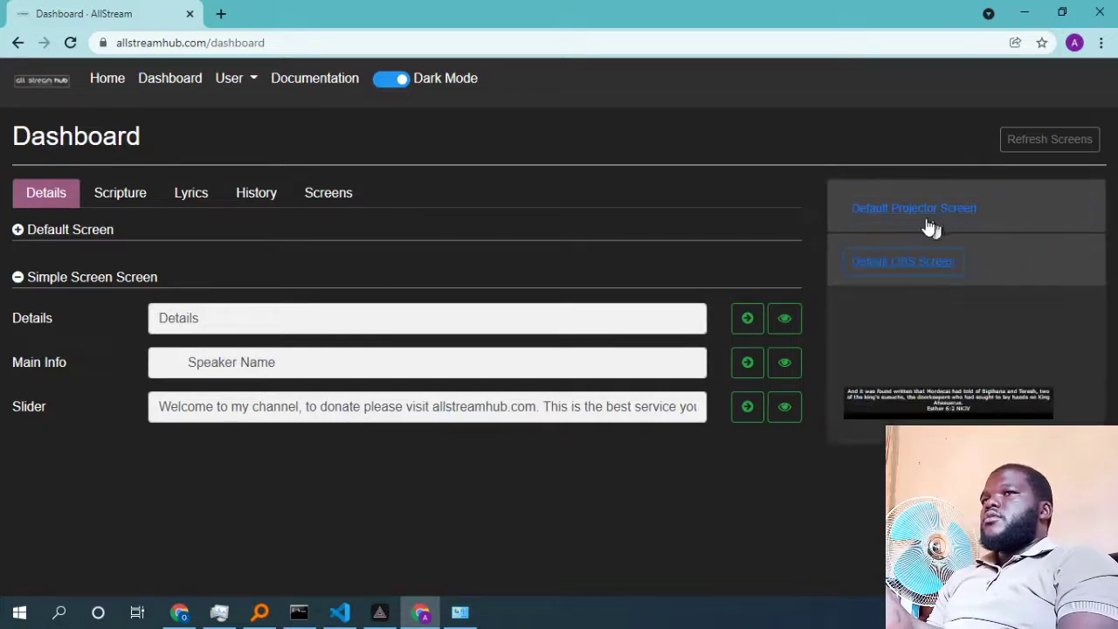
{"action": "left_click", "coordinate": [929, 223]}
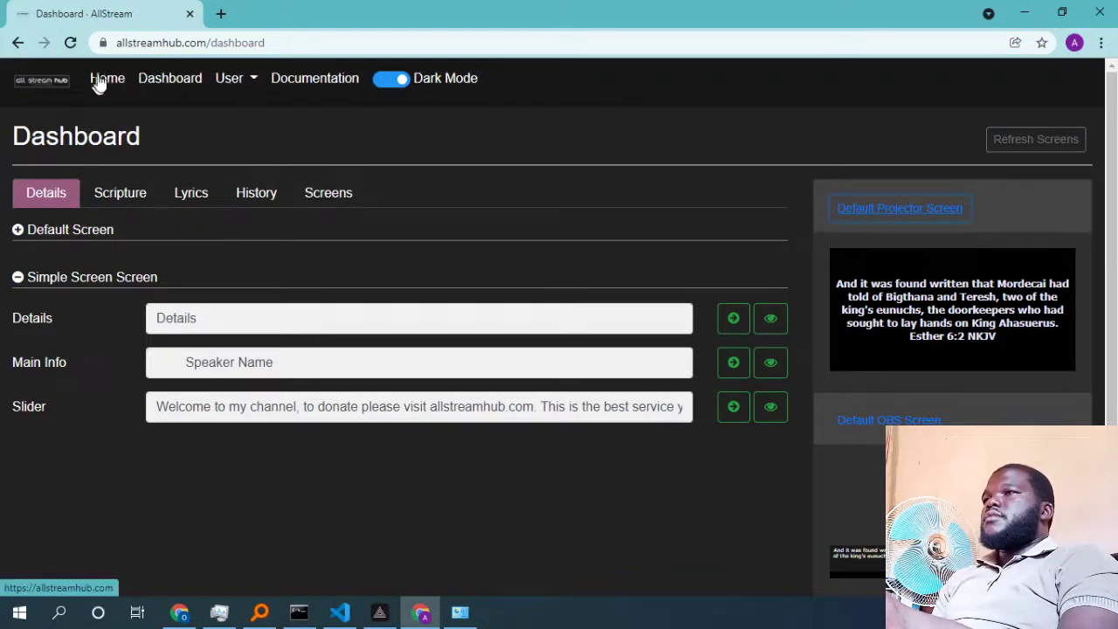
{"action": "left_click", "coordinate": [175, 80]}
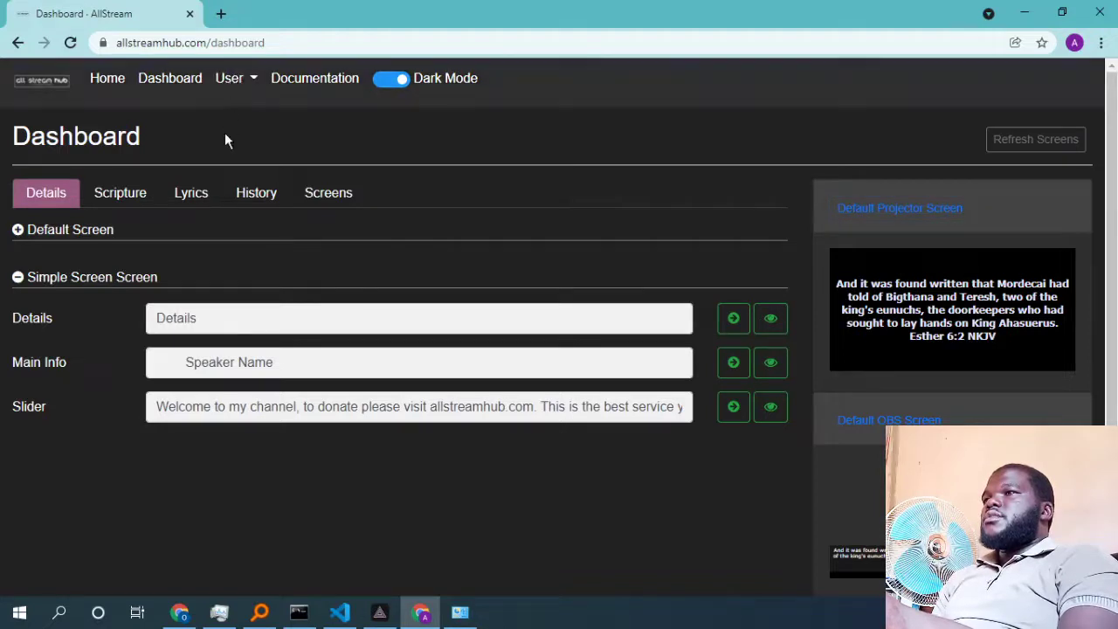
{"action": "left_click", "coordinate": [240, 82]}
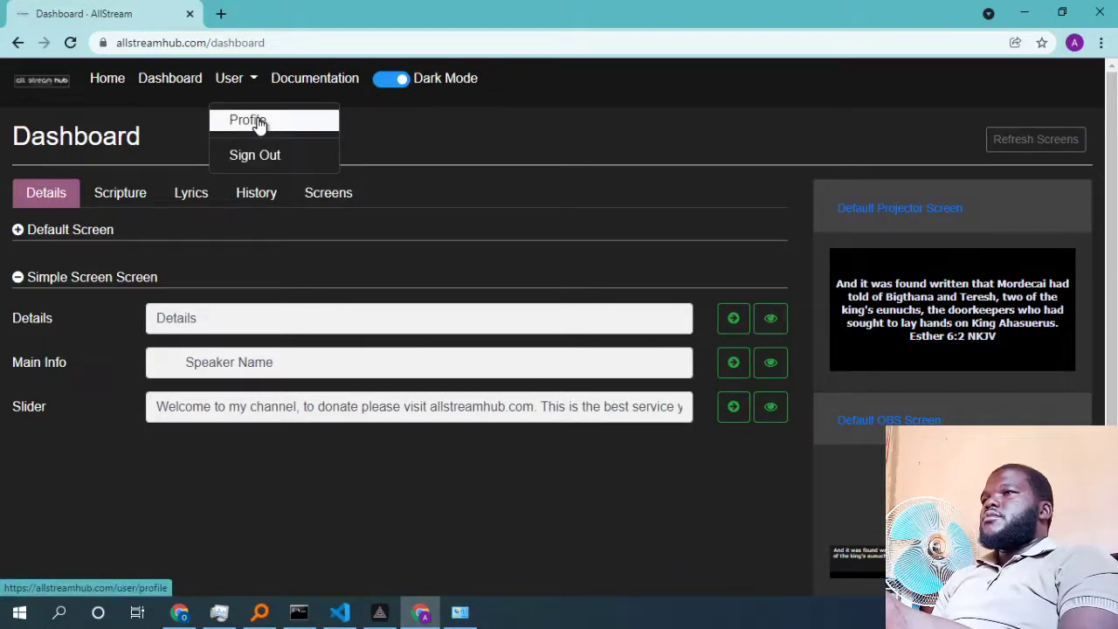
Go to the Profile page from the User menu to view the account's e-mail and Subscribed status.
{"action": "left_click", "coordinate": [258, 123]}
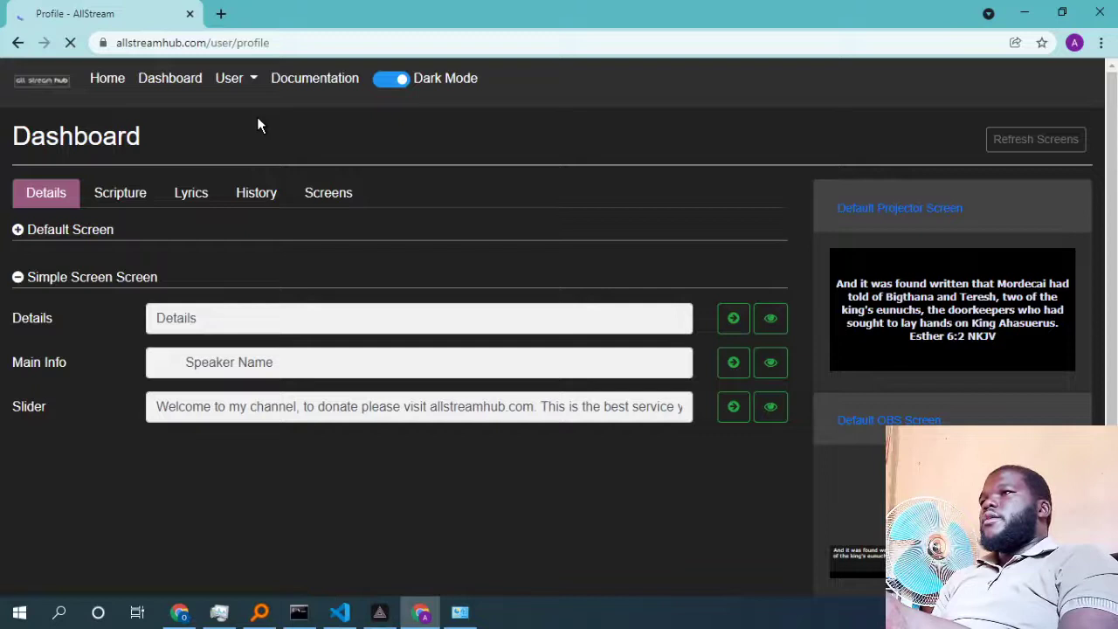